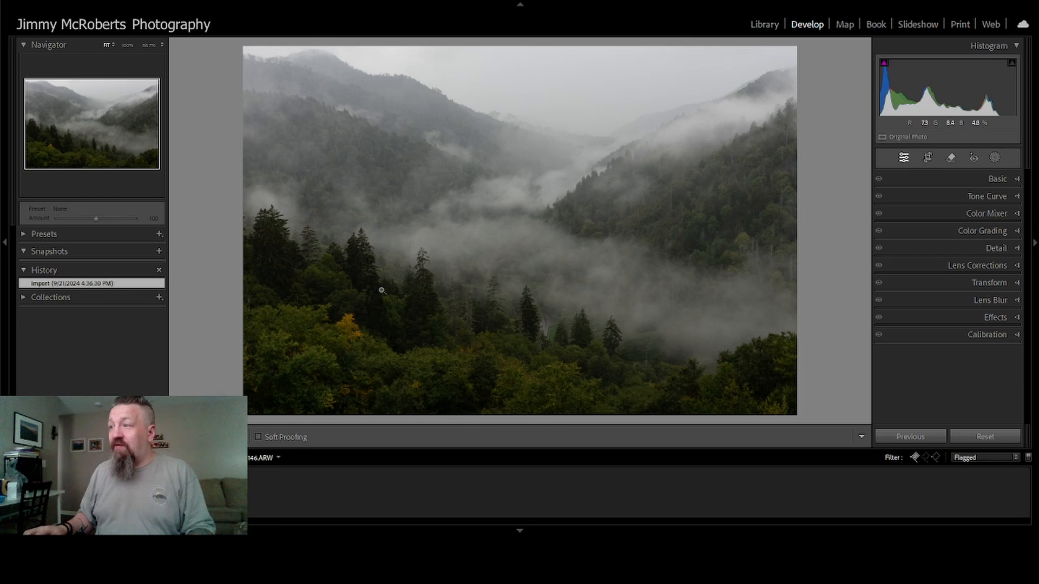
- Inspect the misty conifers at 100%, return to the full view, and open the lens correction settings
{"action": "left_click", "coordinate": [493, 301]}
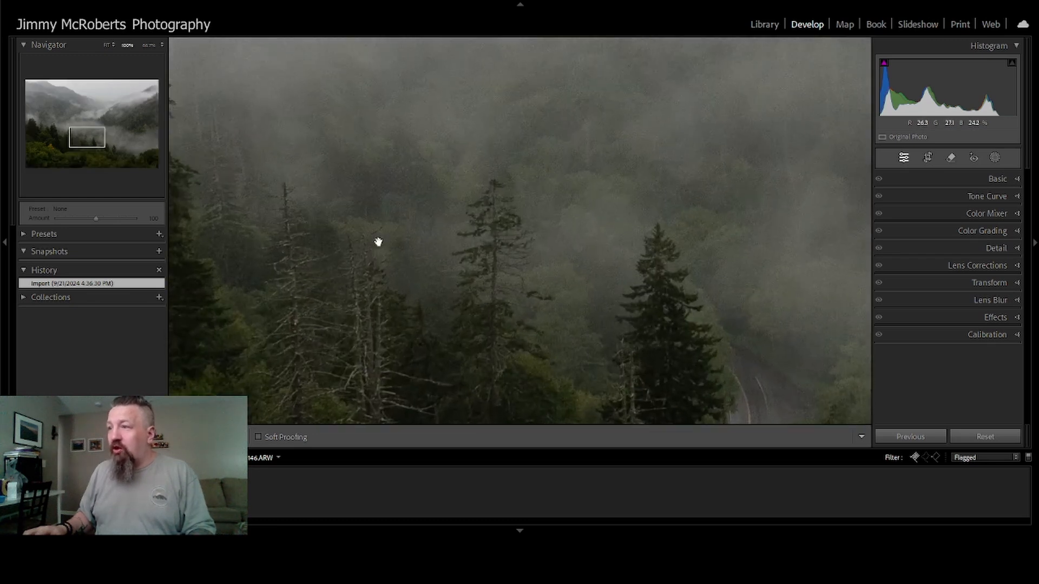
{"action": "left_click", "coordinate": [719, 332]}
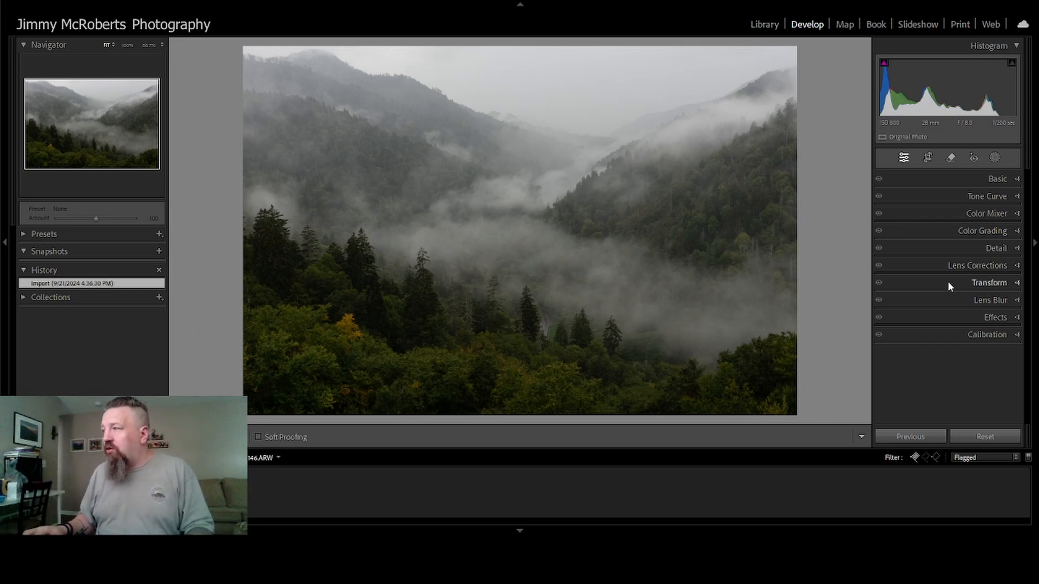
{"action": "left_click", "coordinate": [1017, 265]}
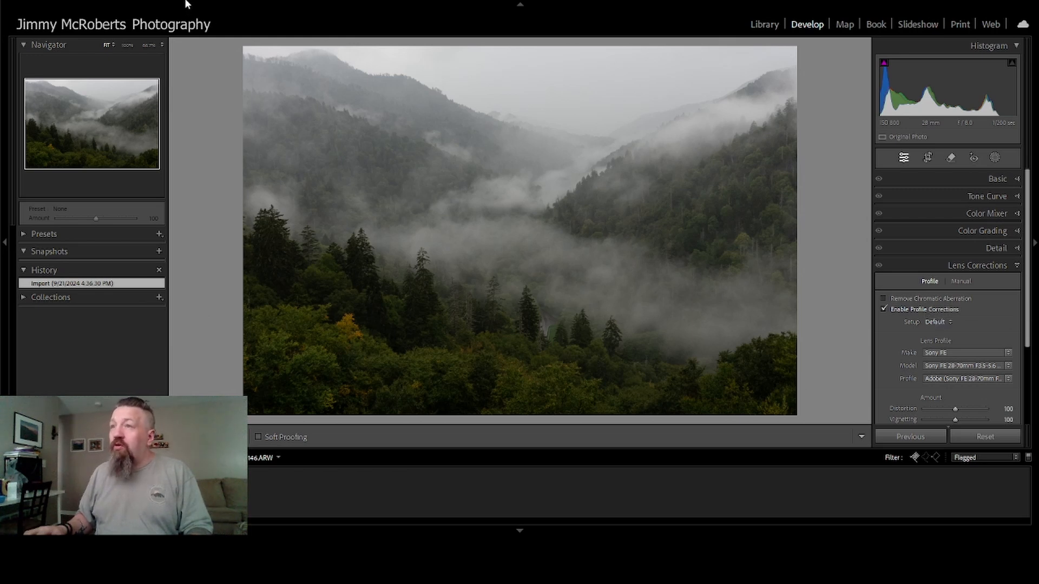
{"action": "left_click", "coordinate": [110, 1]}
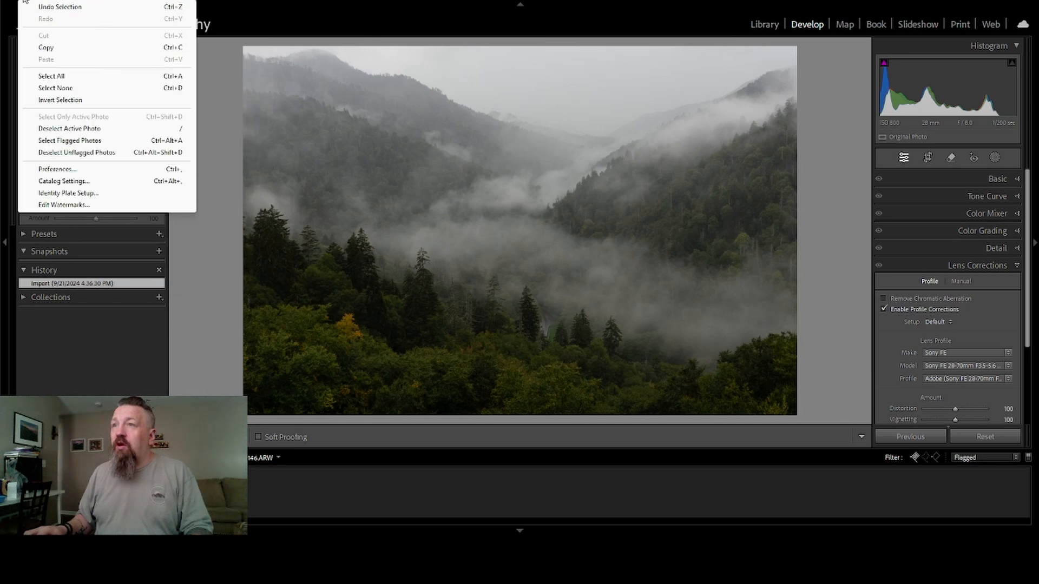
{"action": "mouse_move", "coordinate": [41, 2]}
{"action": "mouse_move", "coordinate": [82, 1]}
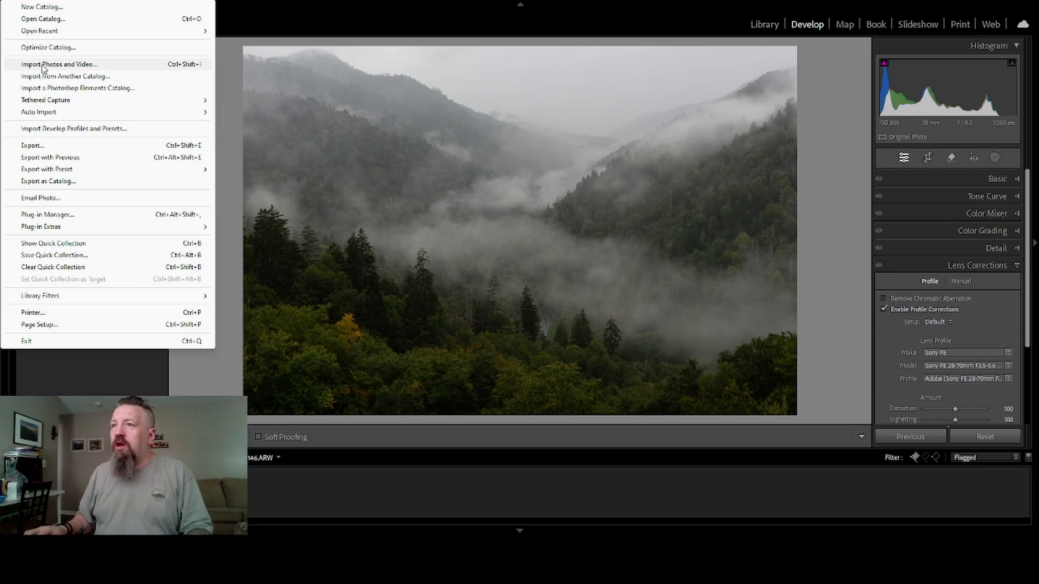
{"action": "left_click", "coordinate": [43, 66]}
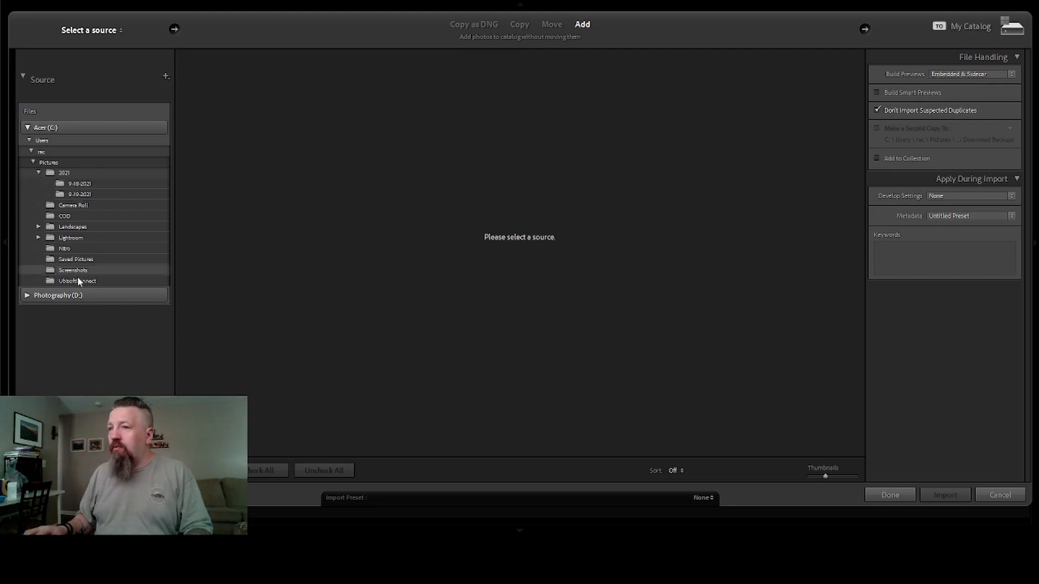
{"action": "left_click", "coordinate": [1000, 495]}
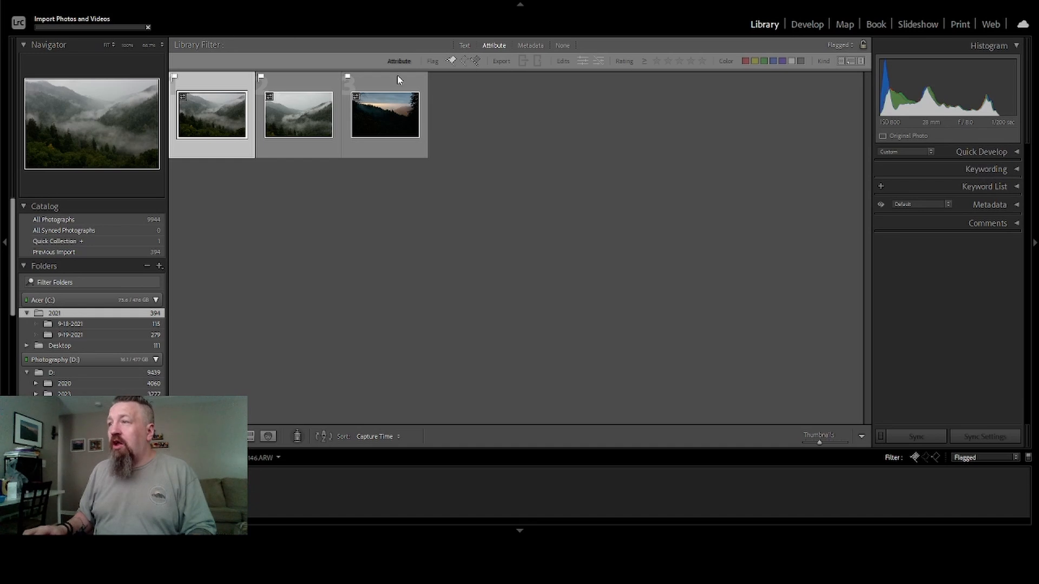
{"action": "left_click", "coordinate": [804, 27]}
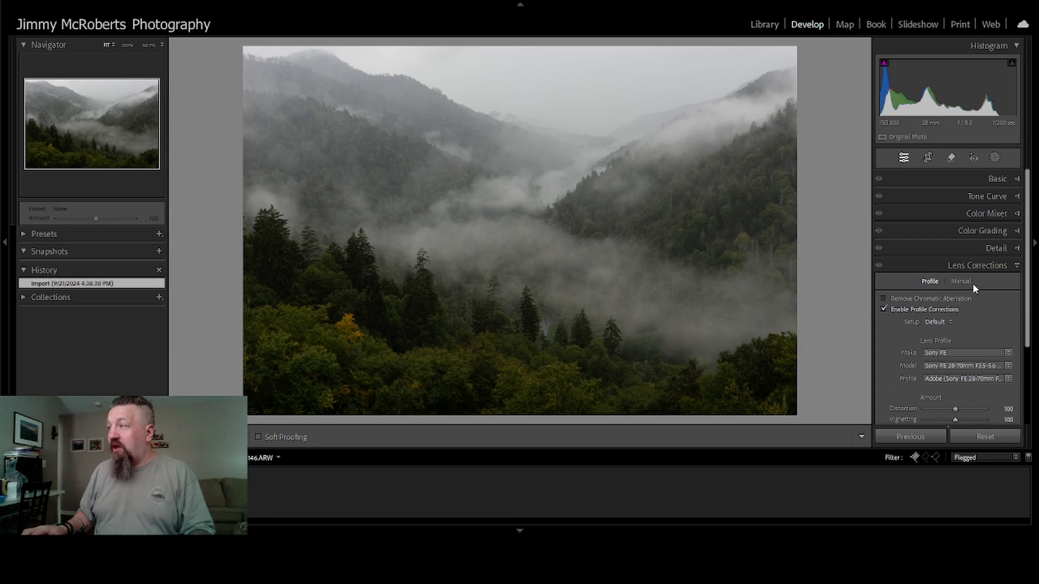
- Enable chromatic aberration removal in the lens corrections for the foggy valley photo
{"action": "right_click", "coordinate": [985, 269]}
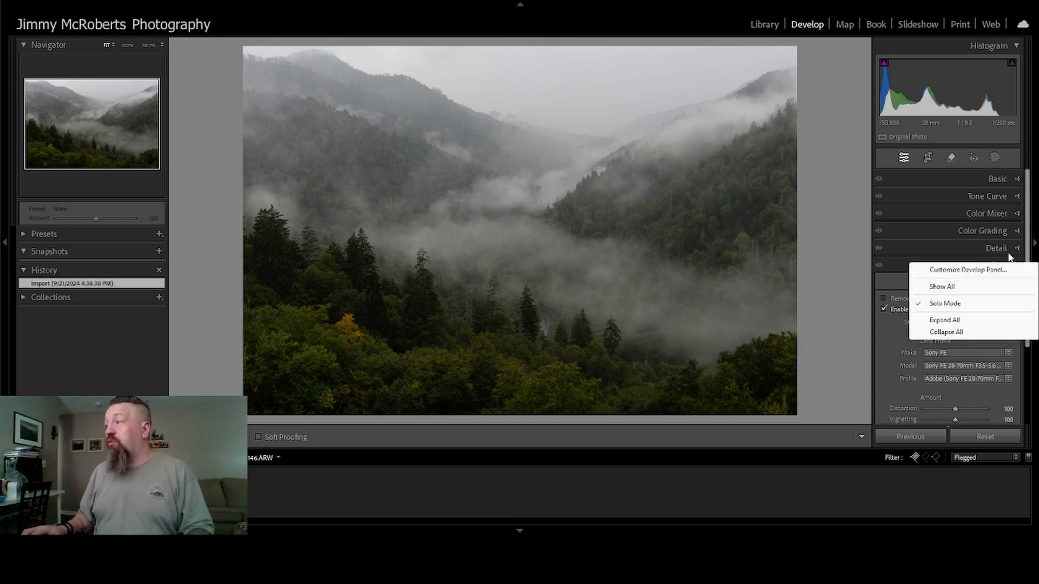
{"action": "left_click", "coordinate": [966, 265]}
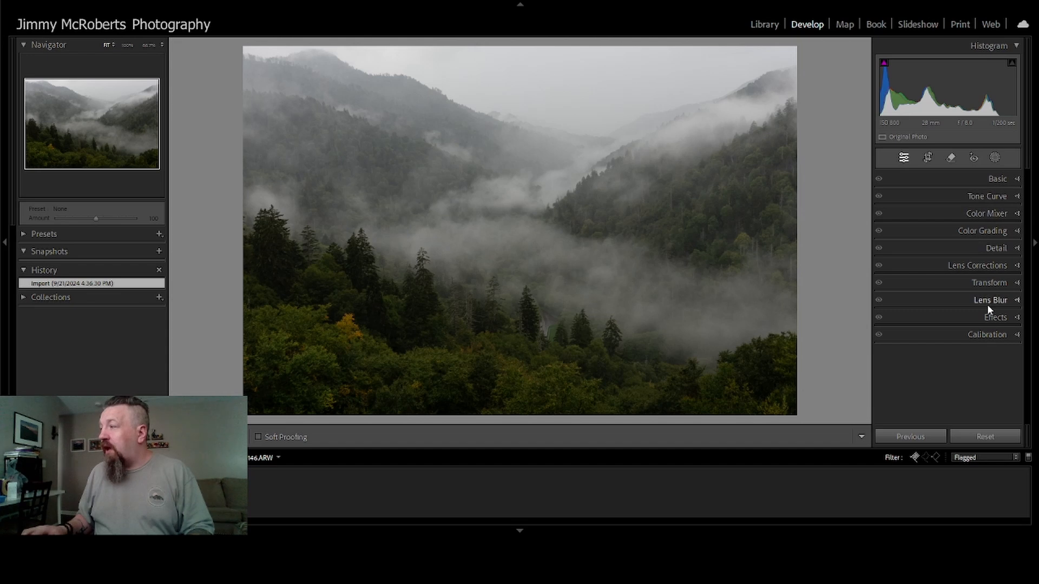
{"action": "left_click", "coordinate": [982, 265]}
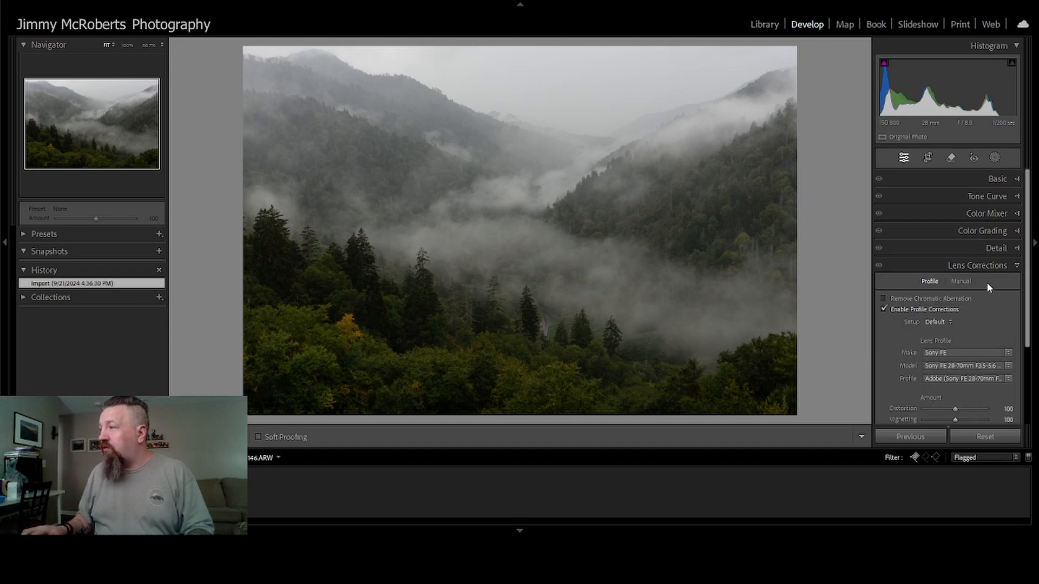
{"action": "left_click", "coordinate": [931, 299]}
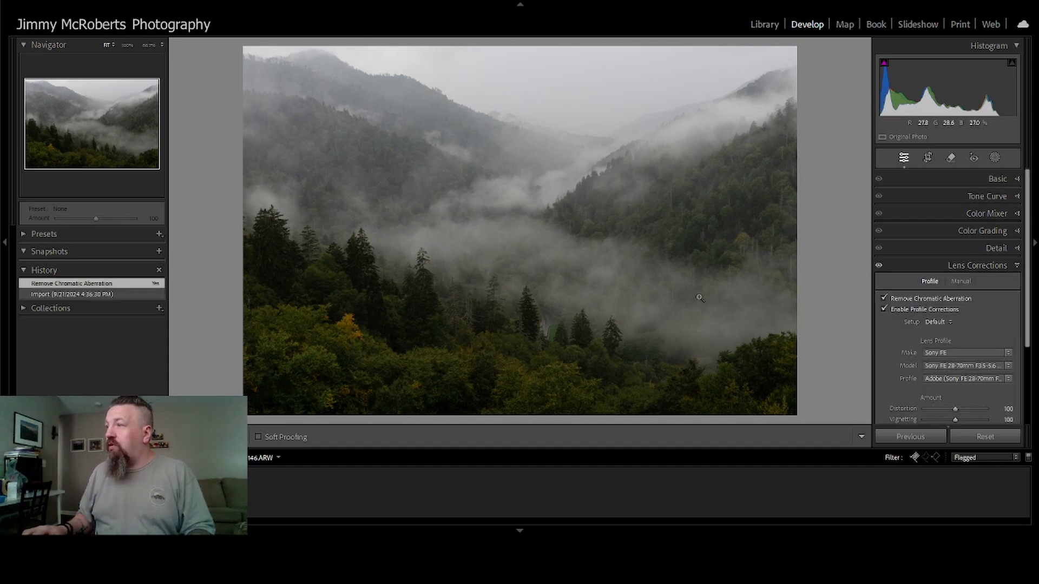
- Set both the distortion and vignetting amounts of the lens profile correction to 200
{"action": "scroll", "coordinate": [976, 304], "scroll_direction": "down", "scroll_amount": 1}
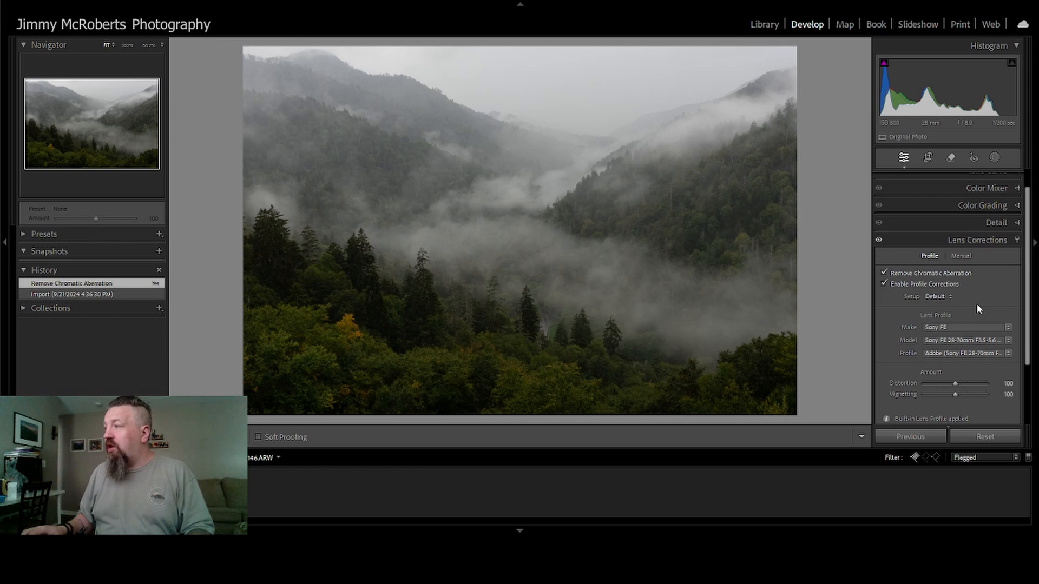
{"action": "scroll", "coordinate": [975, 303], "scroll_direction": "down", "scroll_amount": 1}
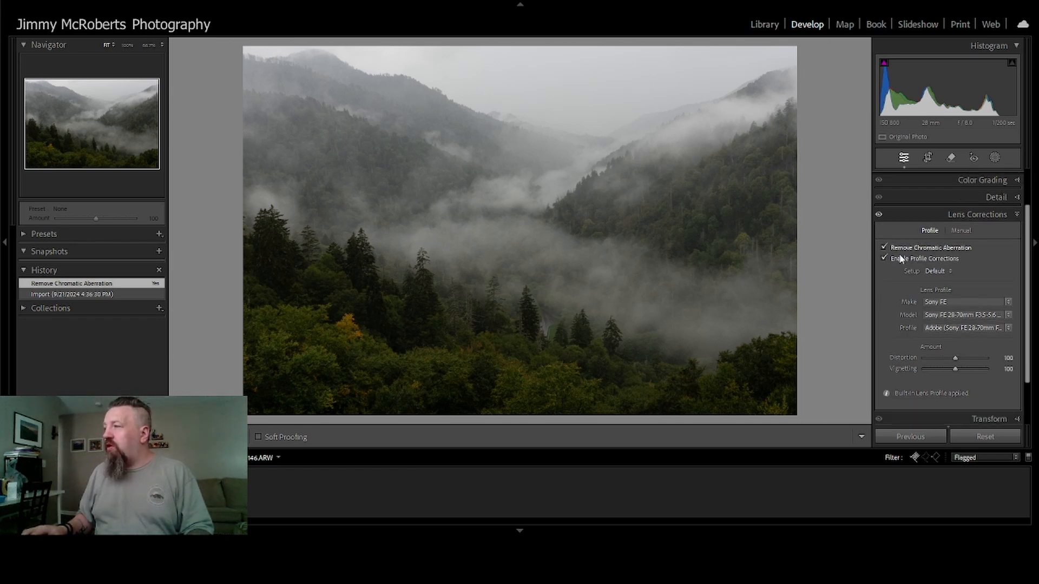
{"action": "left_click_drag", "start_coordinate": [955, 358], "coordinate": [1036, 360]}
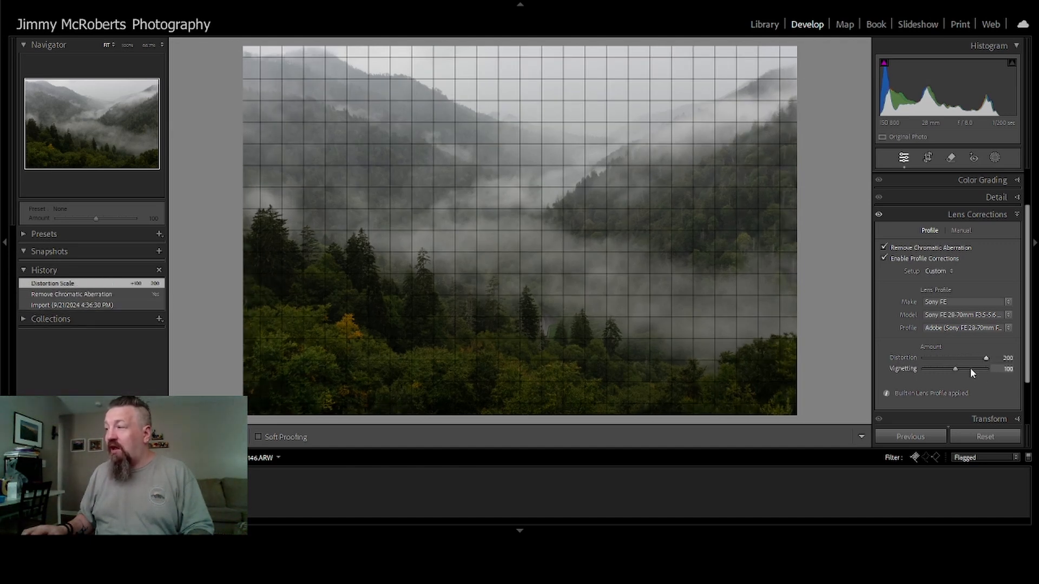
{"action": "left_click_drag", "start_coordinate": [969, 368], "coordinate": [1015, 366]}
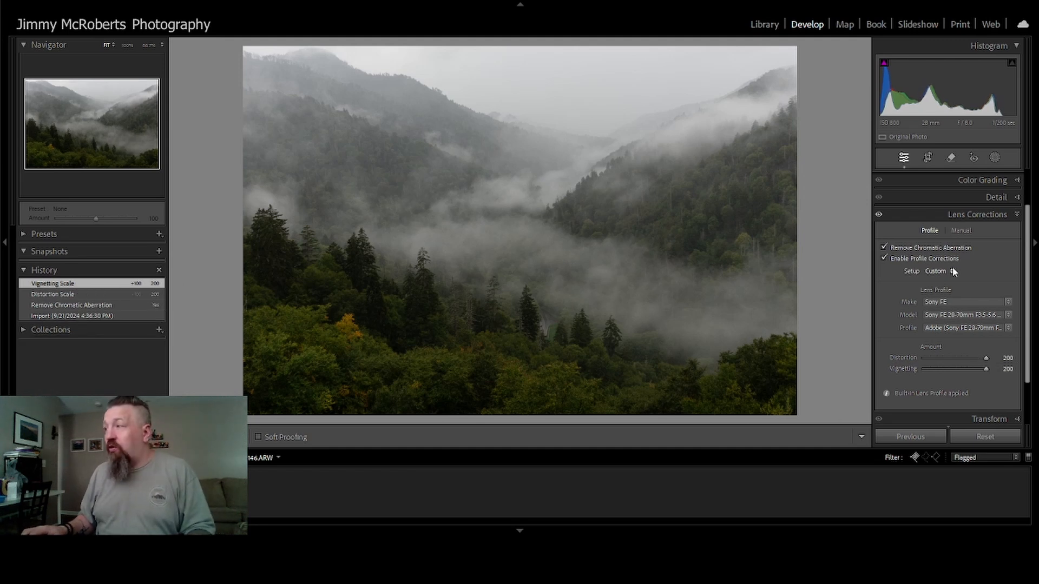
{"action": "scroll", "coordinate": [965, 281], "scroll_direction": "up", "scroll_amount": 2}
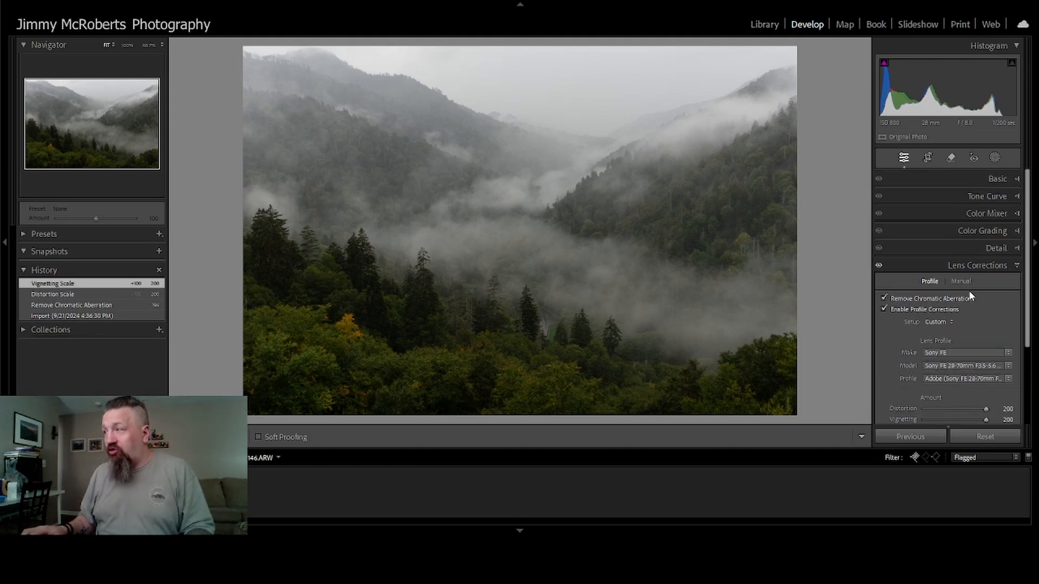
{"action": "left_click", "coordinate": [1016, 266]}
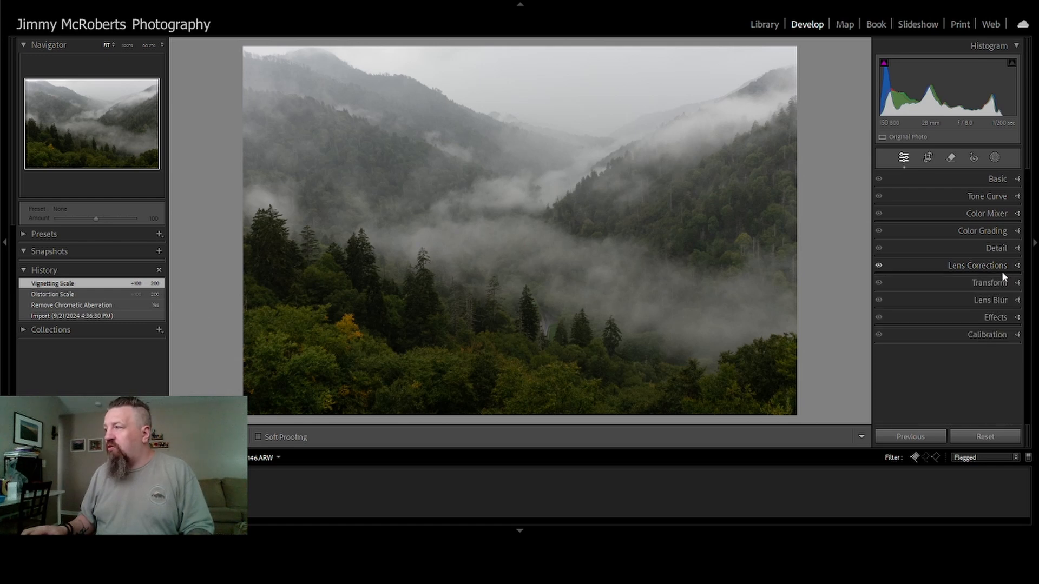
- Cool the photo's white balance by setting the color temperature to 5070
{"action": "left_click", "coordinate": [1016, 180]}
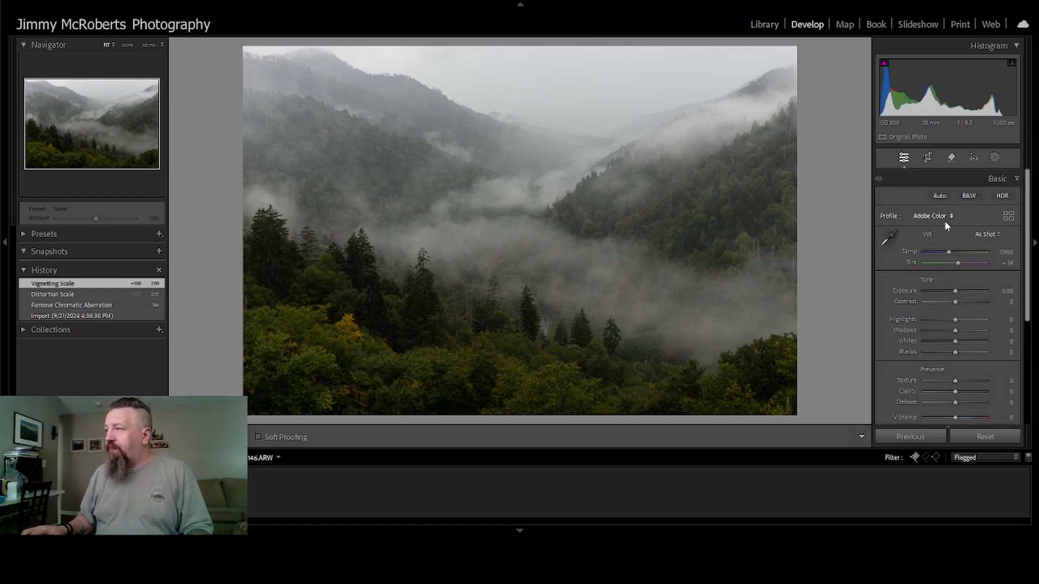
{"action": "left_click", "coordinate": [973, 243]}
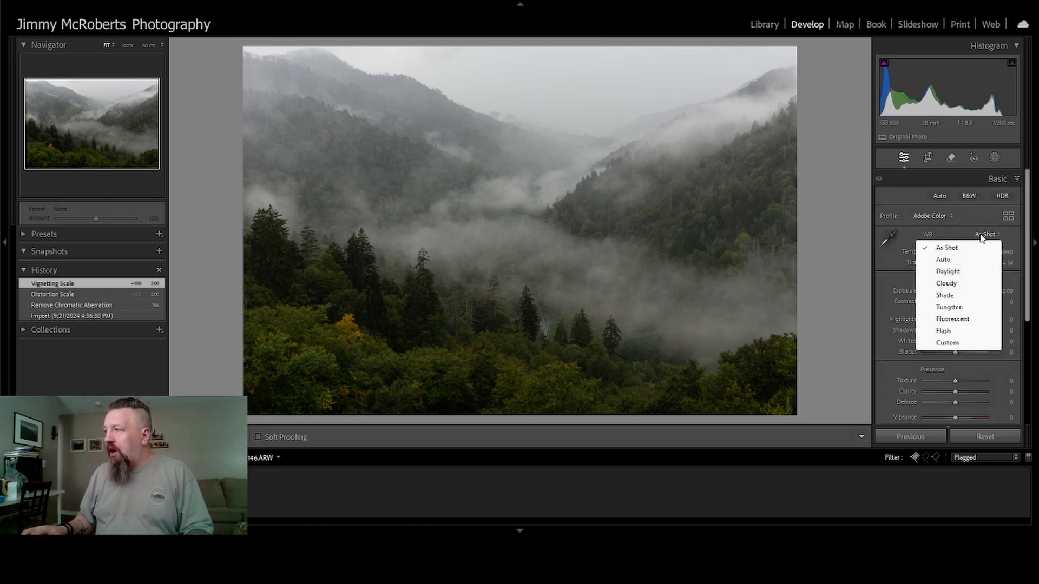
{"action": "left_click", "coordinate": [952, 242]}
{"action": "mouse_move", "coordinate": [950, 252]}
{"action": "left_mouse_down"}
{"action": "mouse_move", "coordinate": [968, 252]}
{"action": "mouse_move", "coordinate": [943, 252]}
{"action": "left_mouse_up"}
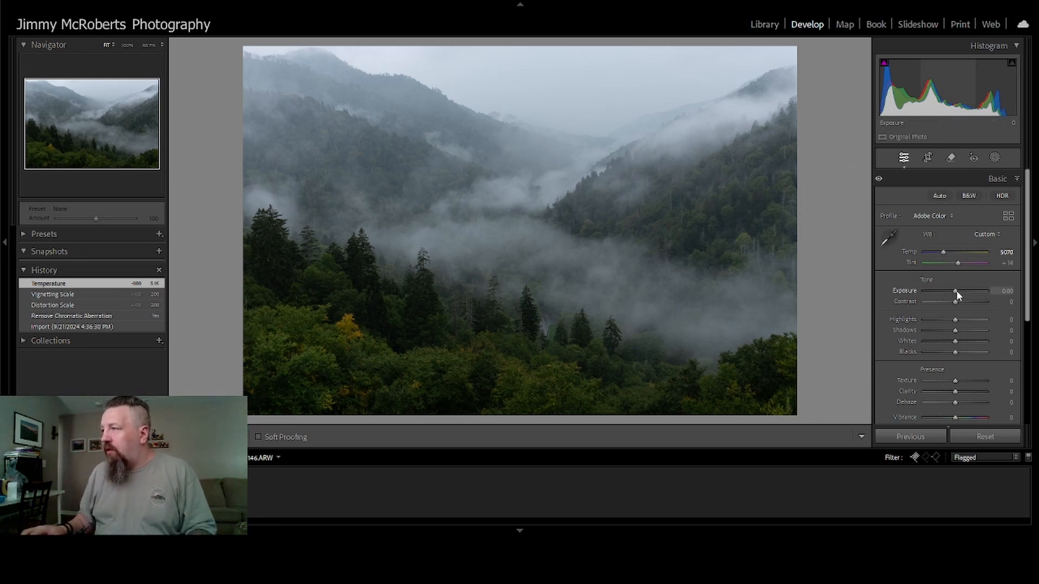
- Adjust the photo's tone with exposure at -0.53, blacks at +39, highlights at +65 and shadows at +44
{"action": "left_click_drag", "start_coordinate": [955, 293], "coordinate": [952, 294]}
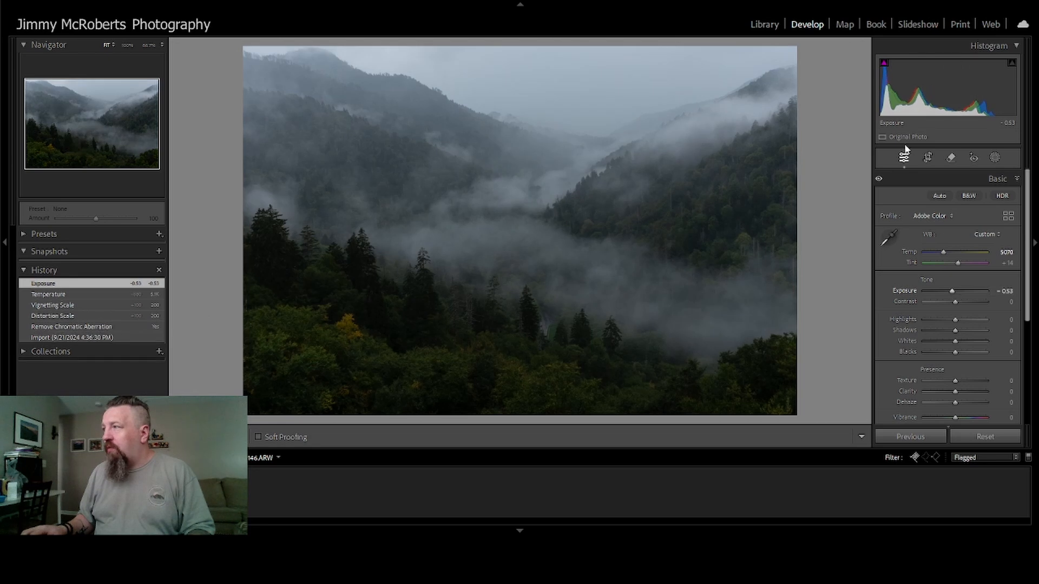
{"action": "left_click_drag", "start_coordinate": [961, 353], "coordinate": [967, 353]}
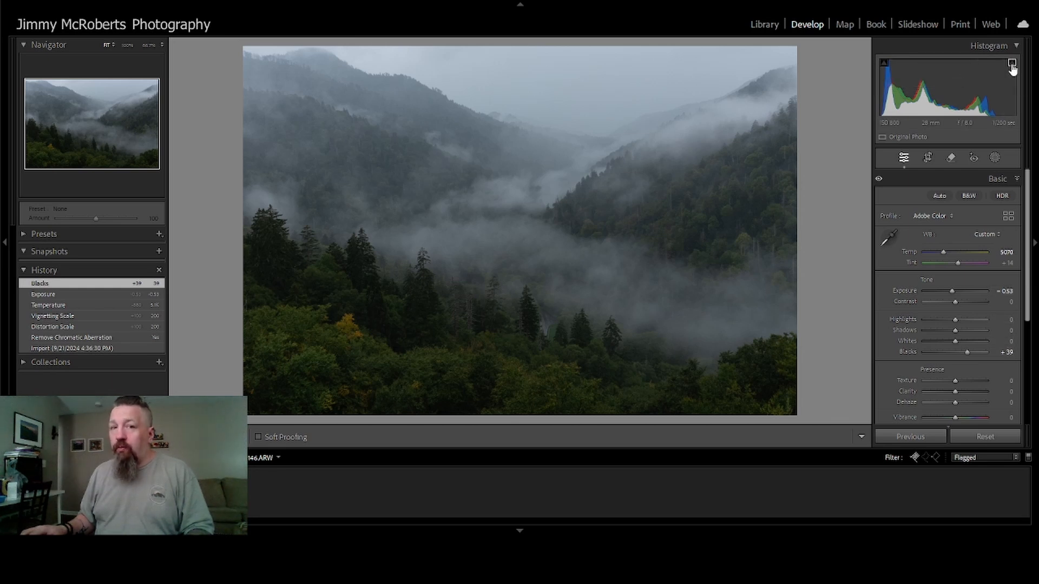
{"action": "left_click", "coordinate": [968, 318]}
{"action": "left_click_drag", "start_coordinate": [968, 319], "coordinate": [968, 328]}
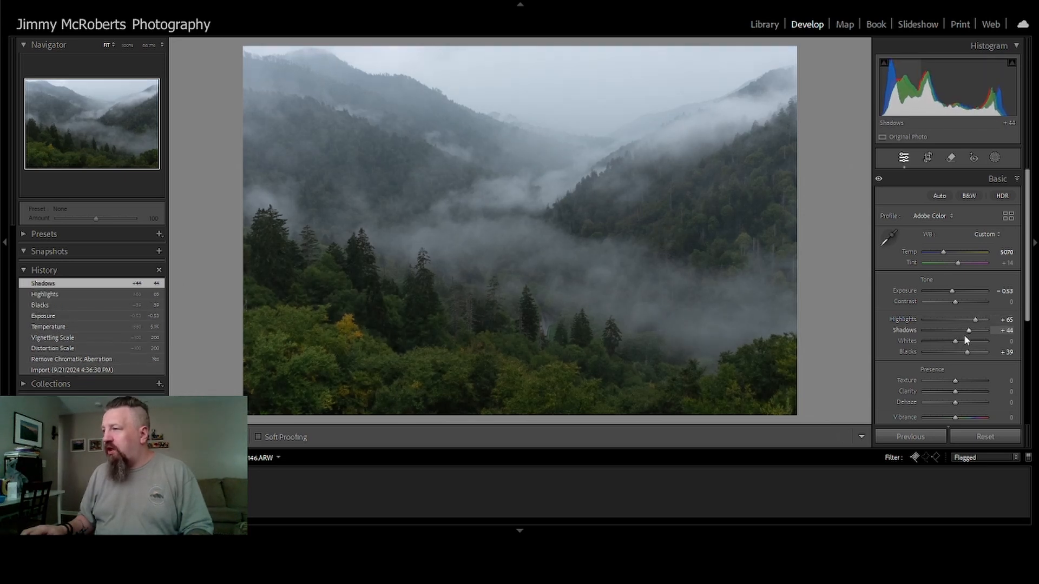
- Set the photo's clarity to +35 and its saturation to +7 in the basic adjustments
{"action": "left_click_drag", "start_coordinate": [956, 391], "coordinate": [969, 395]}
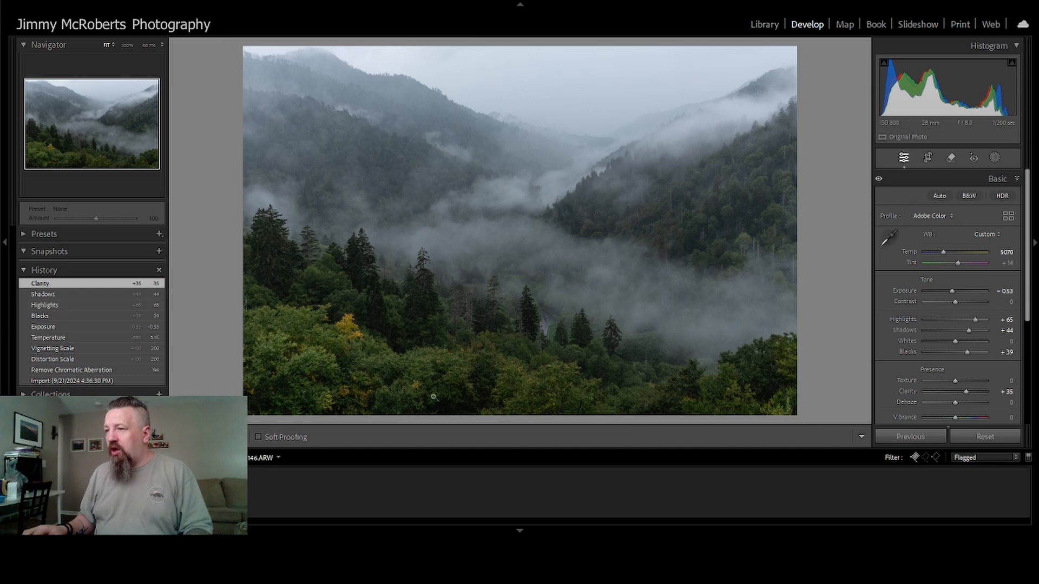
{"action": "scroll", "coordinate": [954, 362], "scroll_direction": "down", "scroll_amount": 1}
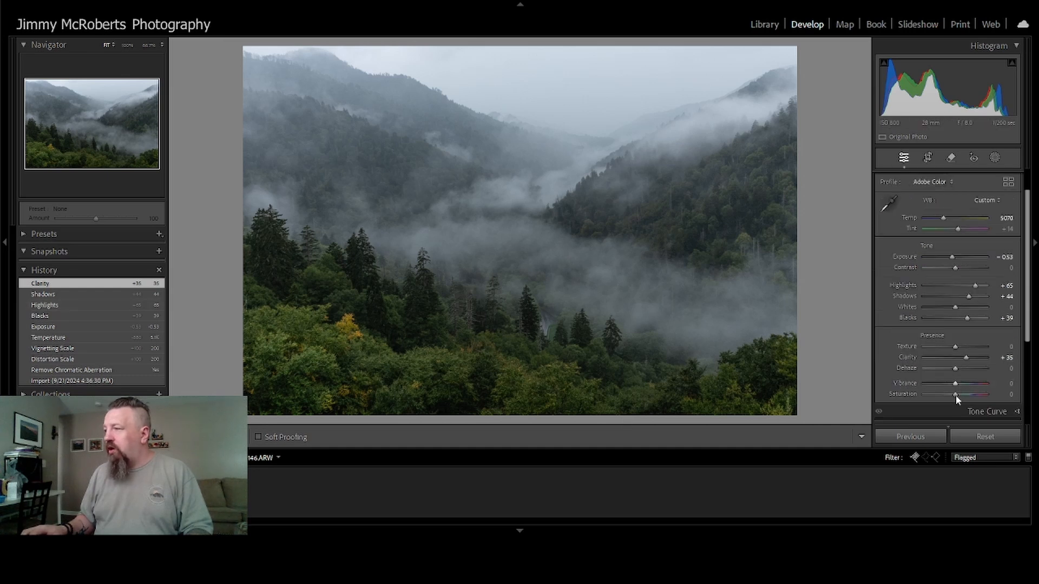
{"action": "mouse_move", "coordinate": [956, 396]}
{"action": "left_mouse_down"}
{"action": "mouse_move", "coordinate": [969, 393]}
{"action": "mouse_move", "coordinate": [958, 399]}
{"action": "left_mouse_up"}
{"action": "scroll", "coordinate": [962, 298], "scroll_direction": "down", "scroll_amount": 2}
{"action": "scroll", "coordinate": [962, 297], "scroll_direction": "up", "scroll_amount": 4}
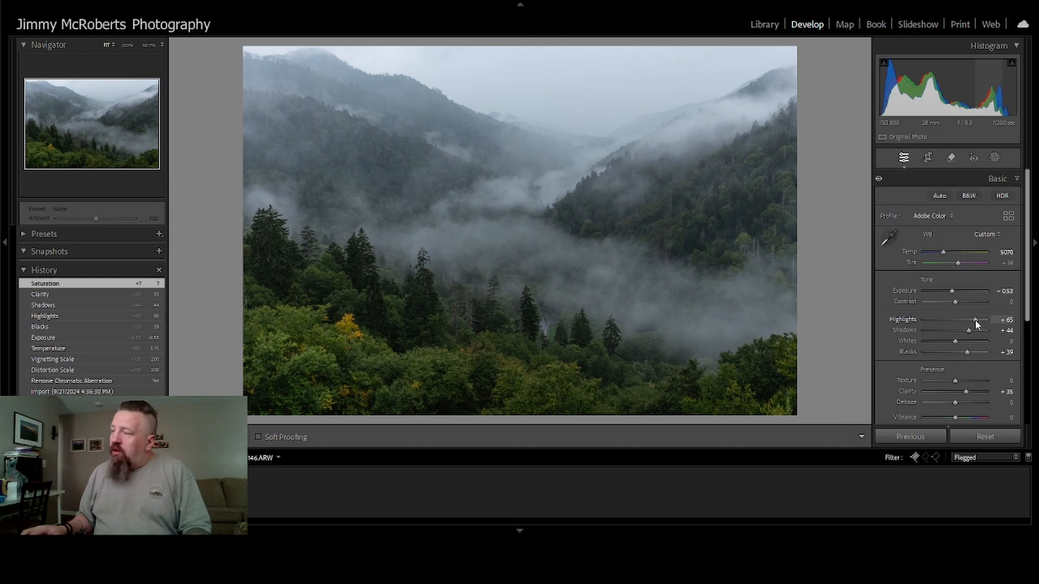
{"action": "left_click", "coordinate": [1015, 180]}
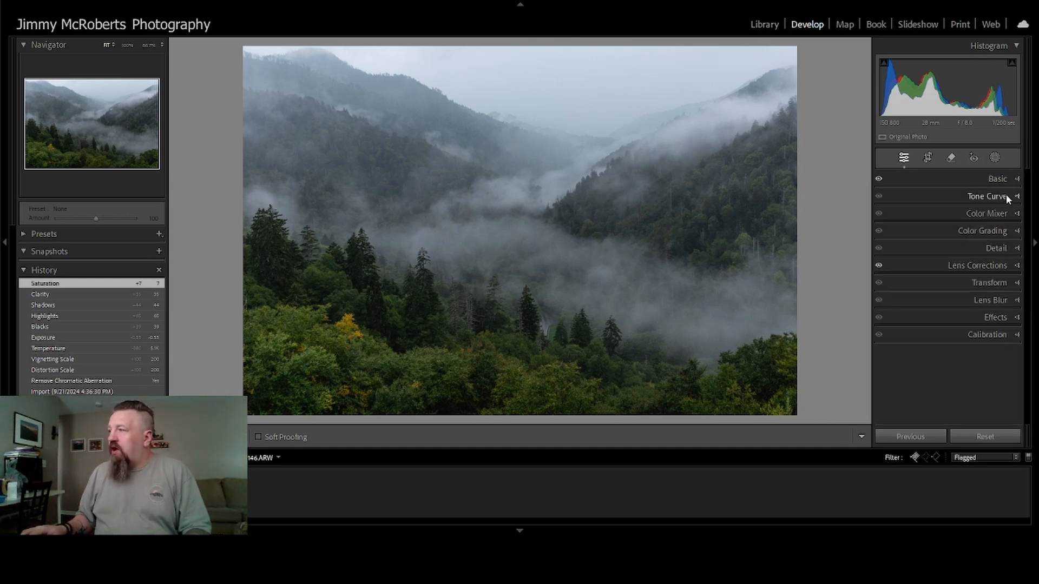
- Brighten the midtones through color grading by setting their luminance to +32
{"action": "left_click", "coordinate": [994, 234]}
{"action": "scroll", "coordinate": [979, 262], "scroll_direction": "down", "scroll_amount": 1}
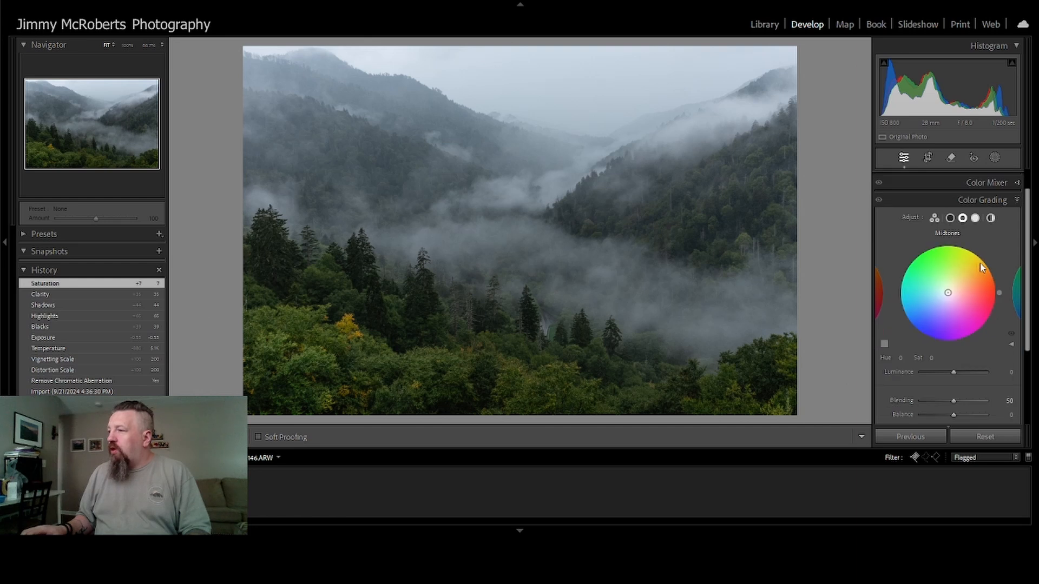
{"action": "left_click", "coordinate": [936, 217]}
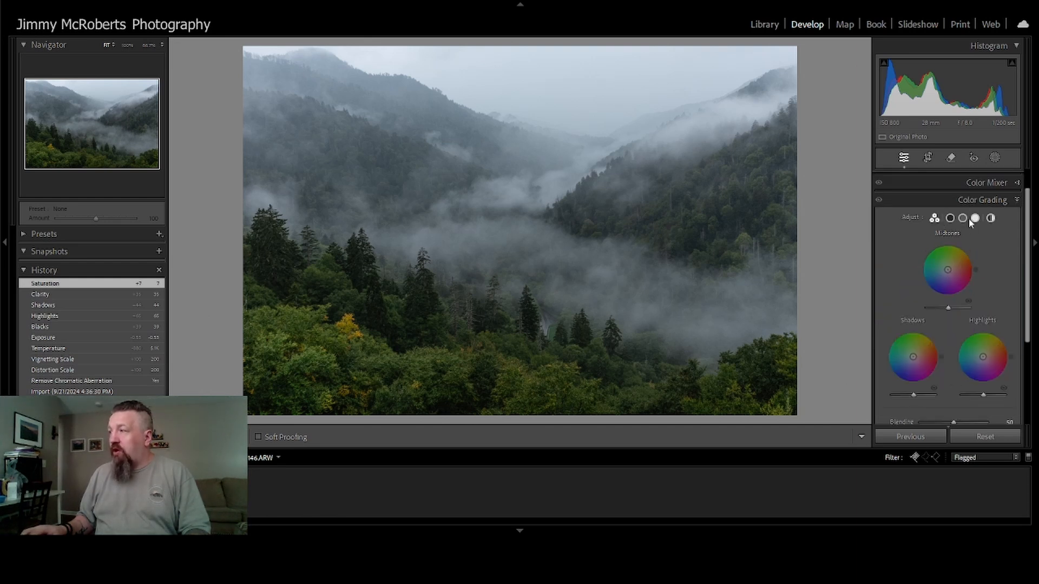
{"action": "left_click", "coordinate": [963, 218]}
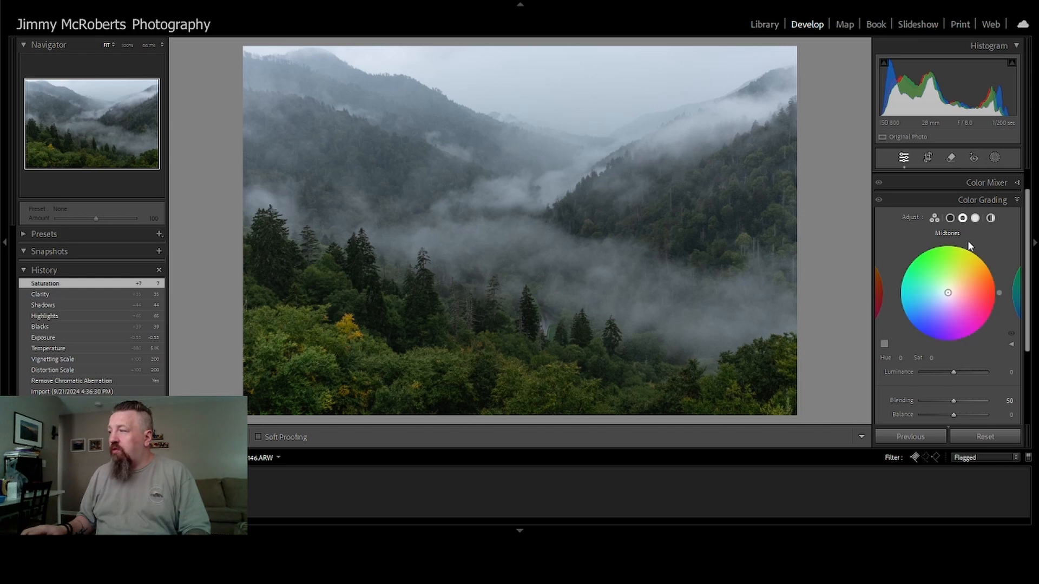
{"action": "scroll", "coordinate": [968, 239], "scroll_direction": "down", "scroll_amount": 2}
{"action": "mouse_move", "coordinate": [958, 307]}
{"action": "left_mouse_down"}
{"action": "mouse_move", "coordinate": [980, 311]}
{"action": "mouse_move", "coordinate": [970, 313]}
{"action": "left_mouse_up"}
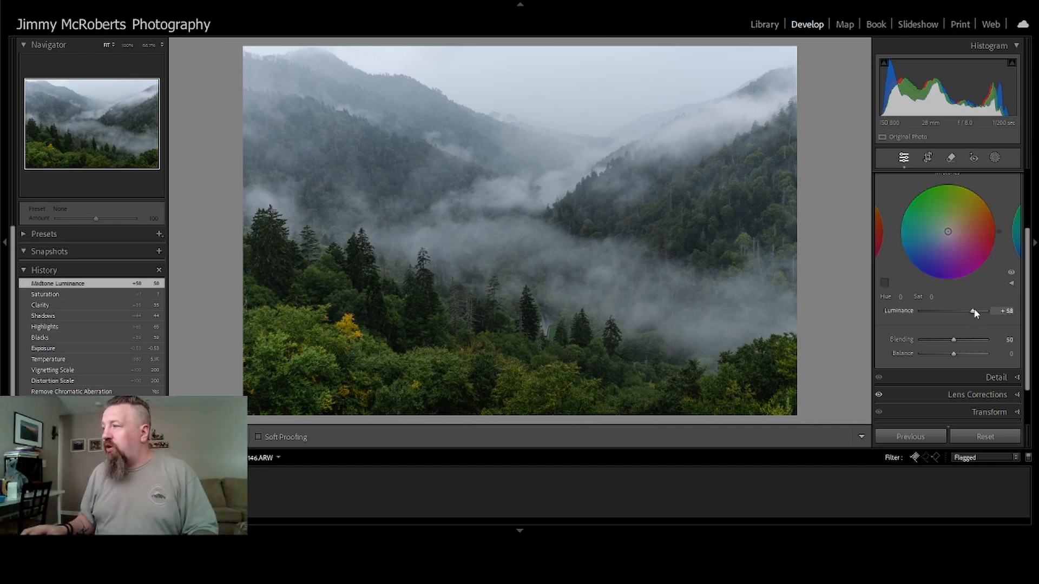
{"action": "mouse_move", "coordinate": [973, 310]}
{"action": "left_mouse_down"}
{"action": "mouse_move", "coordinate": [963, 311]}
{"action": "mouse_move", "coordinate": [997, 308]}
{"action": "mouse_move", "coordinate": [917, 316]}
{"action": "mouse_move", "coordinate": [963, 311]}
{"action": "left_mouse_up"}
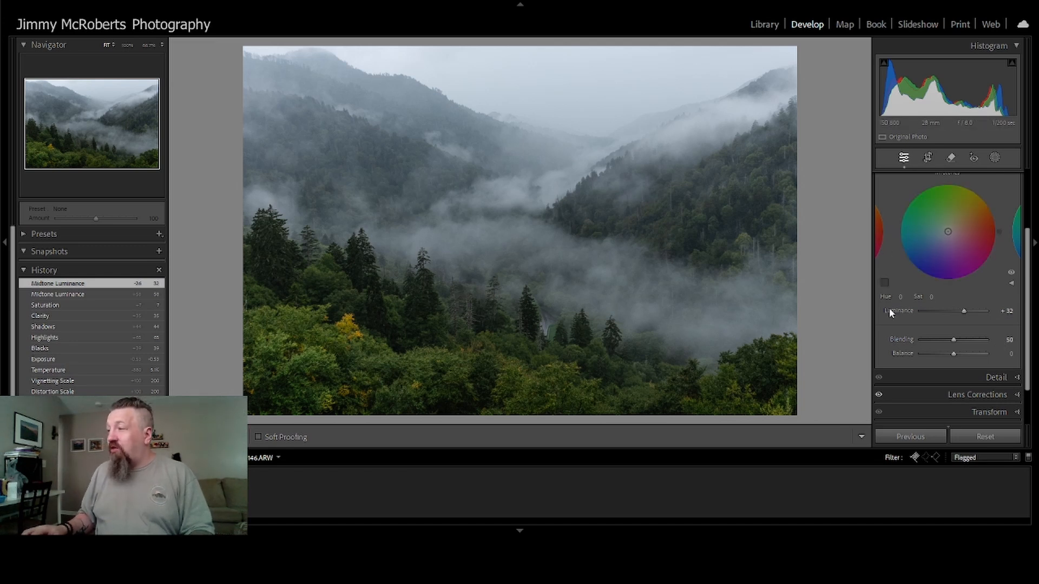
{"action": "scroll", "coordinate": [992, 186], "scroll_direction": "up", "scroll_amount": 3}
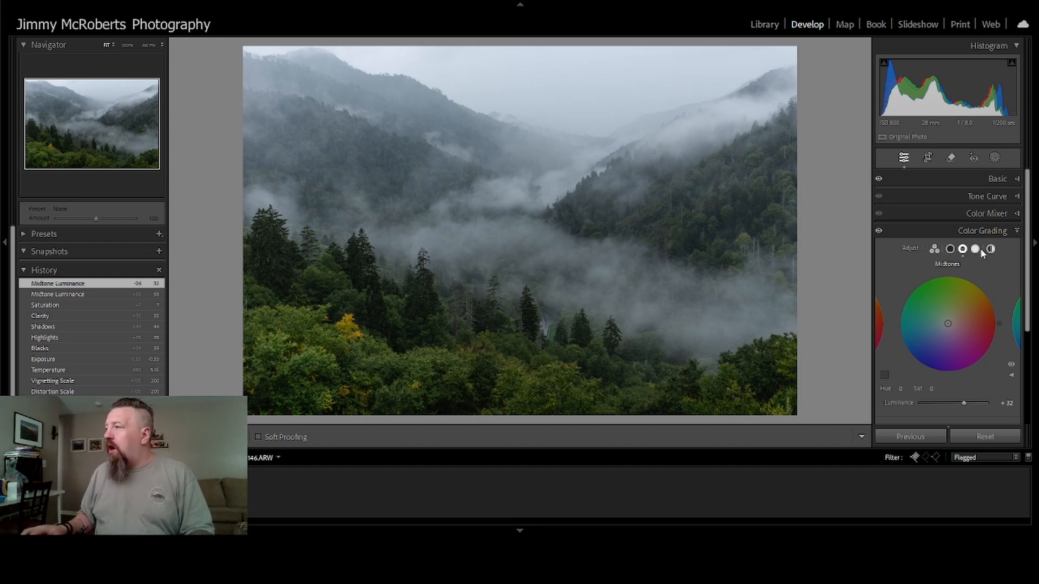
{"action": "left_click", "coordinate": [1016, 231]}
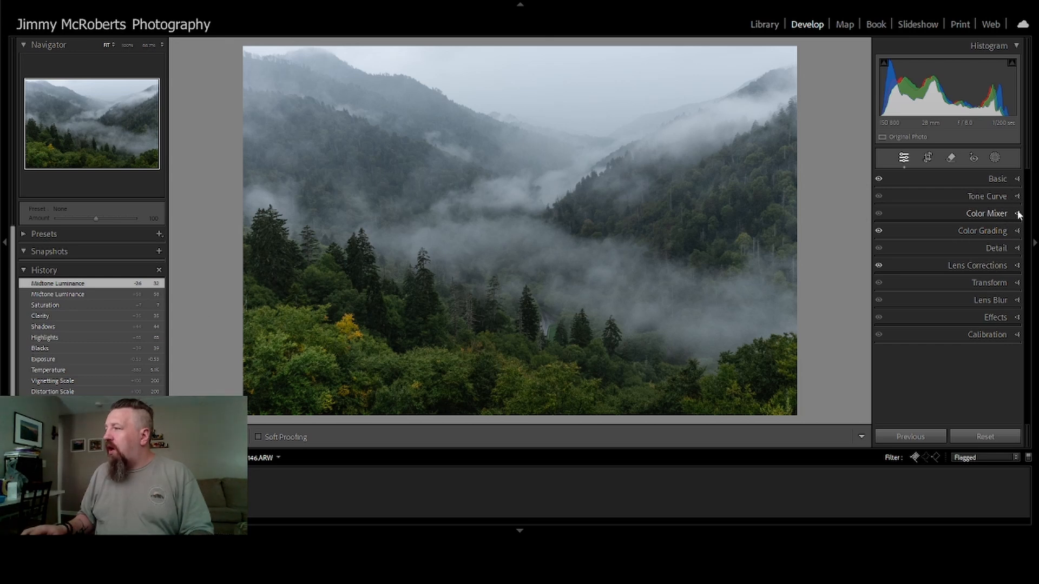
- Set the photo's sharpening amount to 59 in the detail adjustments
{"action": "left_click", "coordinate": [1017, 249]}
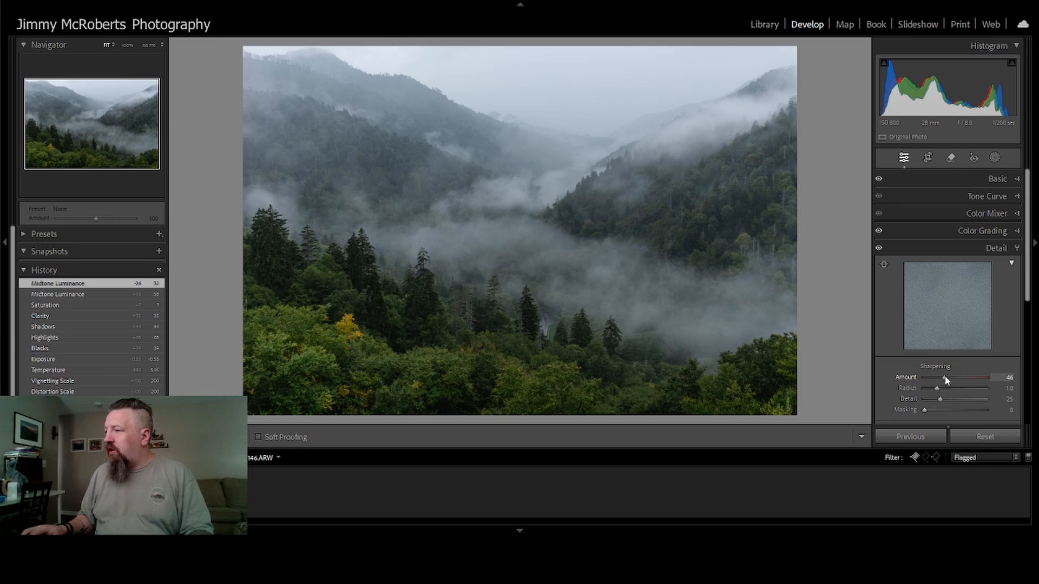
{"action": "left_click_drag", "start_coordinate": [949, 375], "coordinate": [945, 376]}
{"action": "scroll", "coordinate": [933, 352], "scroll_direction": "down", "scroll_amount": 2}
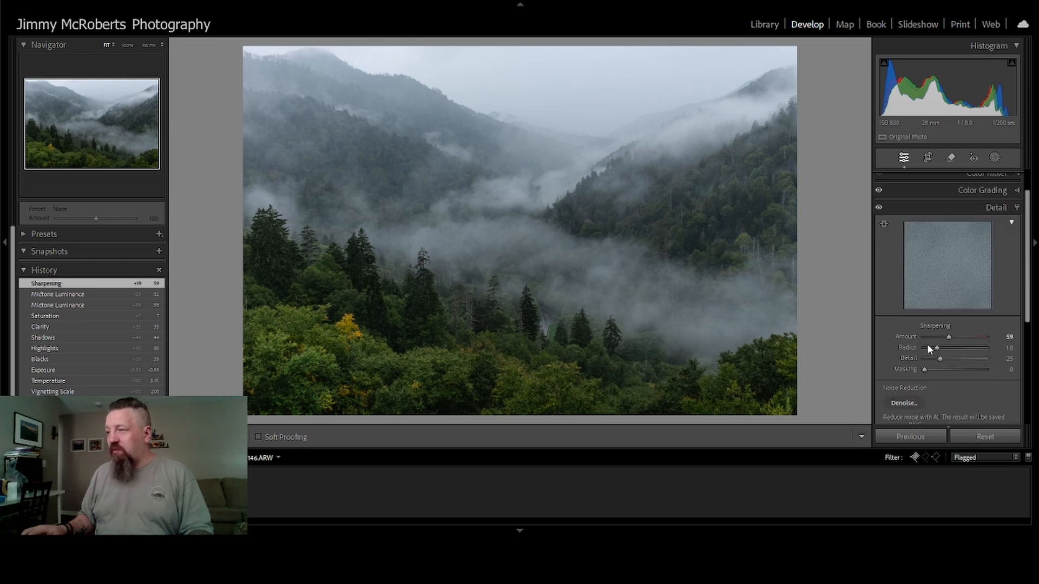
- Reduce the photo's noise with manual luminance noise reduction at 25, checking the road and trees at full size
{"action": "scroll", "coordinate": [929, 344], "scroll_direction": "down", "scroll_amount": 3}
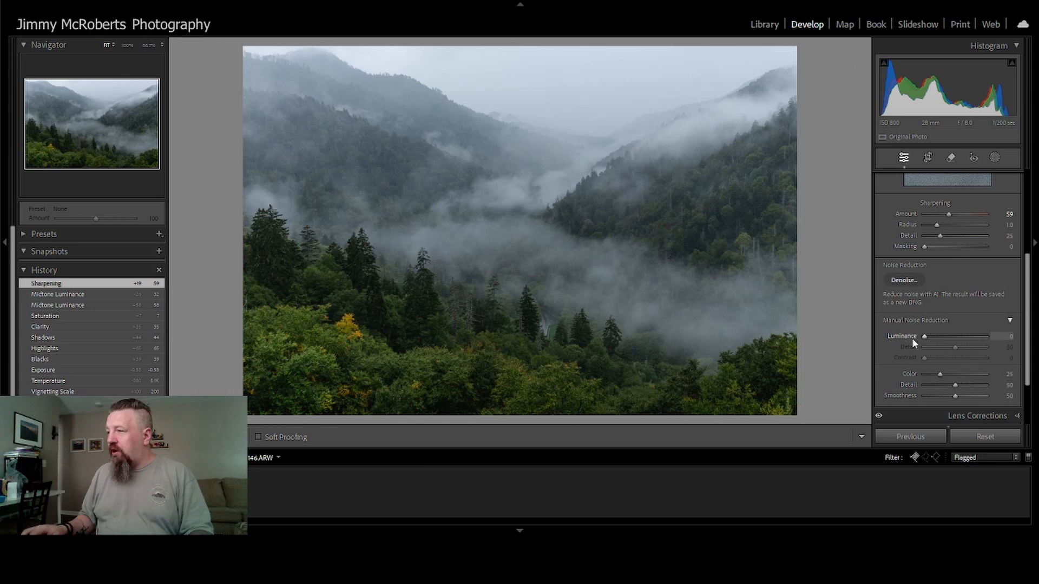
{"action": "left_click", "coordinate": [551, 345]}
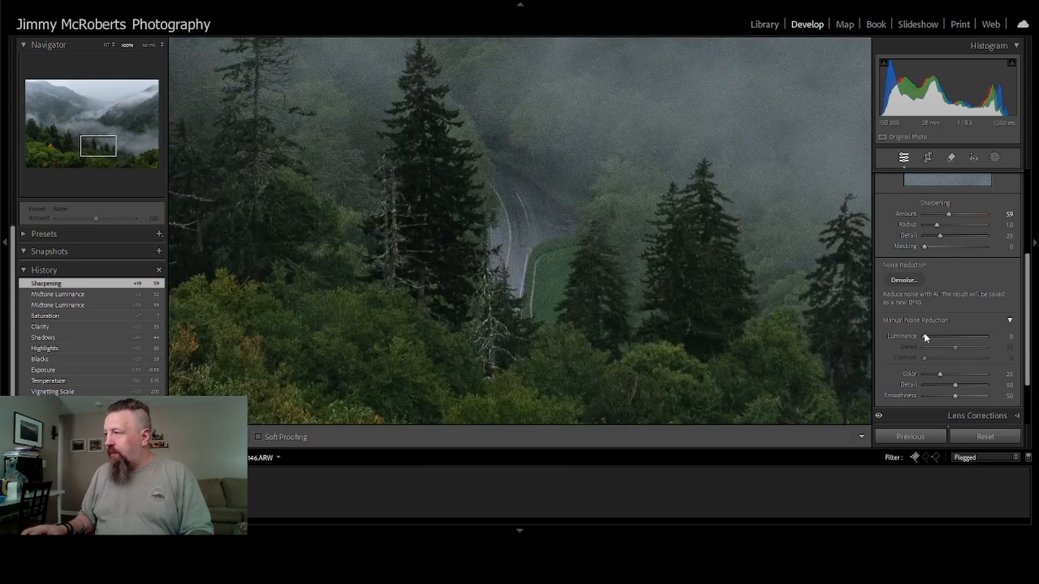
{"action": "left_click_drag", "start_coordinate": [925, 336], "coordinate": [941, 334]}
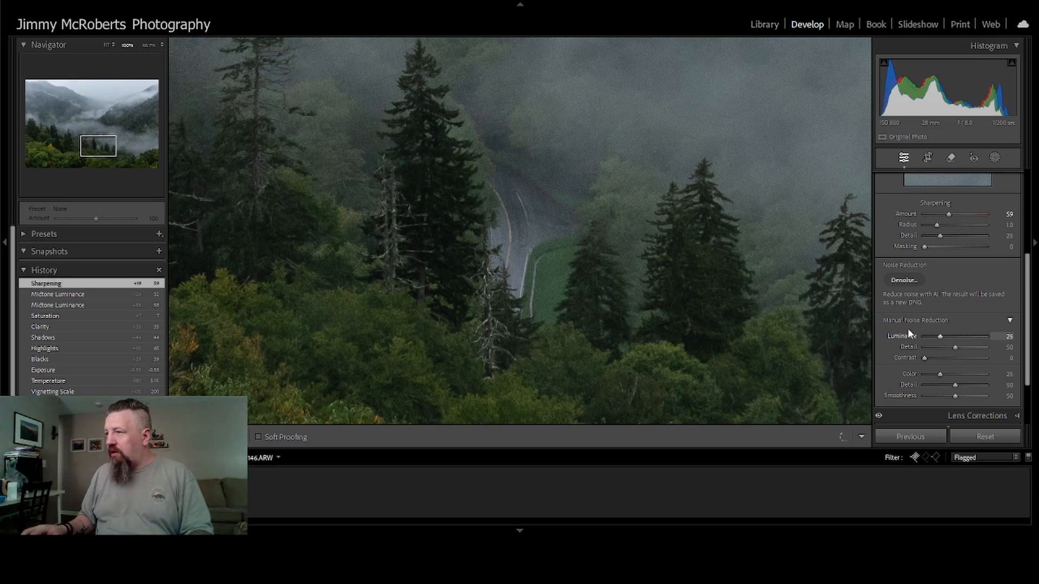
{"action": "left_click", "coordinate": [543, 263]}
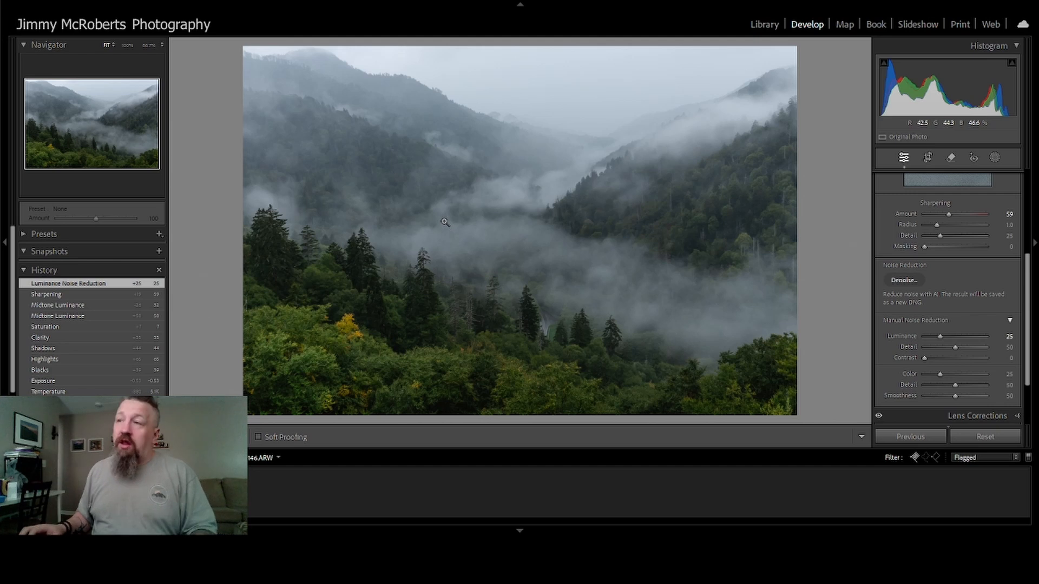
- Open a copy of the photo with Lightroom adjustments in Color Efex Pro 4, postponing the update and dismissing the TIFF notice
{"action": "right_click", "coordinate": [581, 242]}
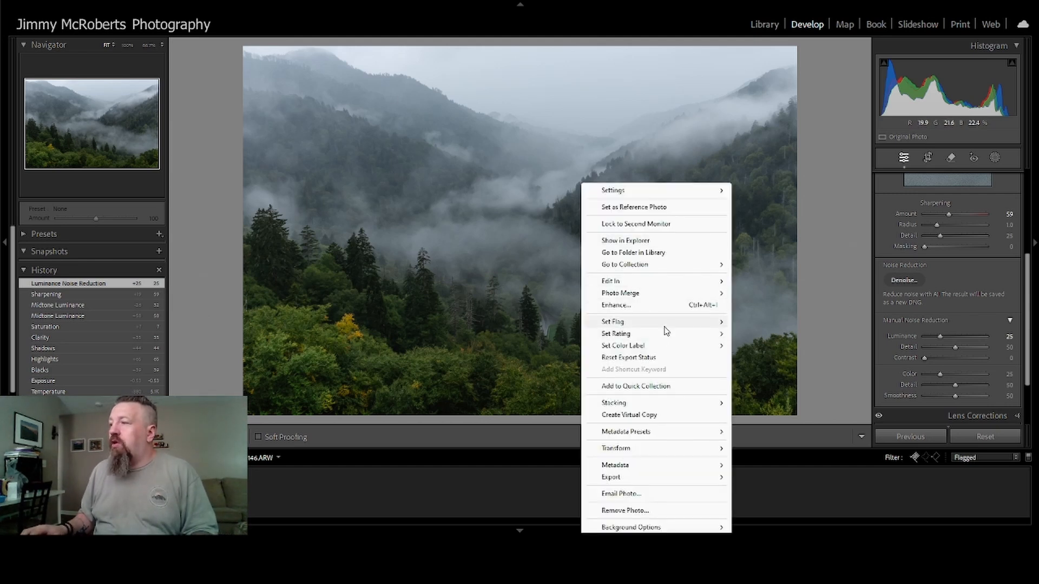
{"action": "mouse_move", "coordinate": [668, 327]}
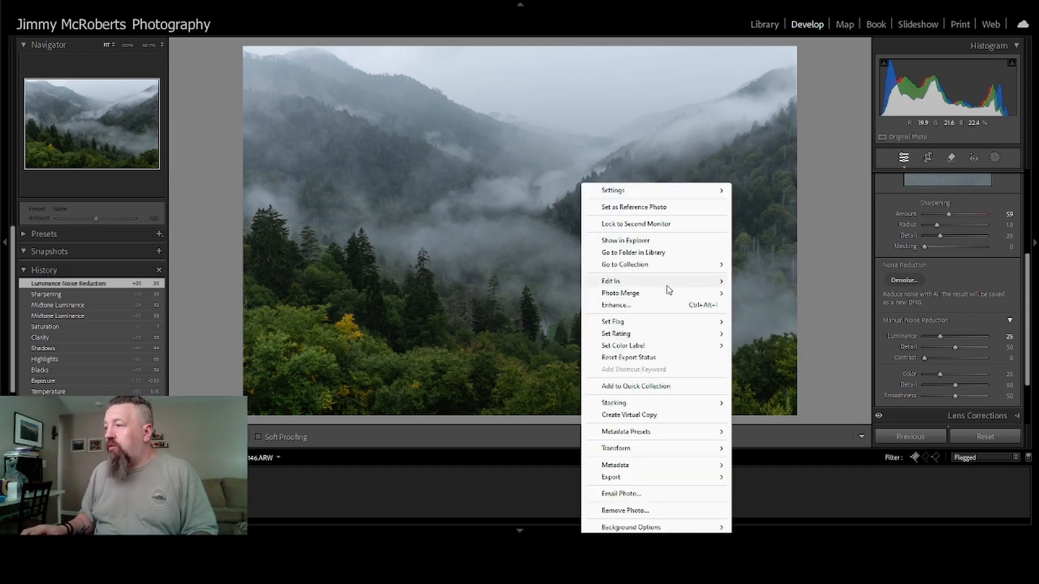
{"action": "mouse_move", "coordinate": [669, 289]}
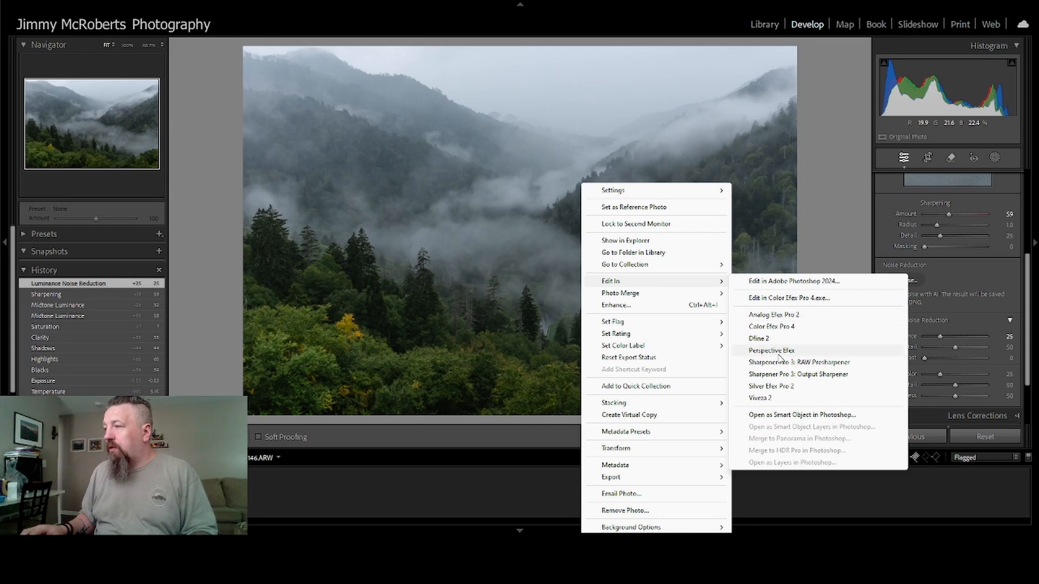
{"action": "left_click", "coordinate": [790, 328]}
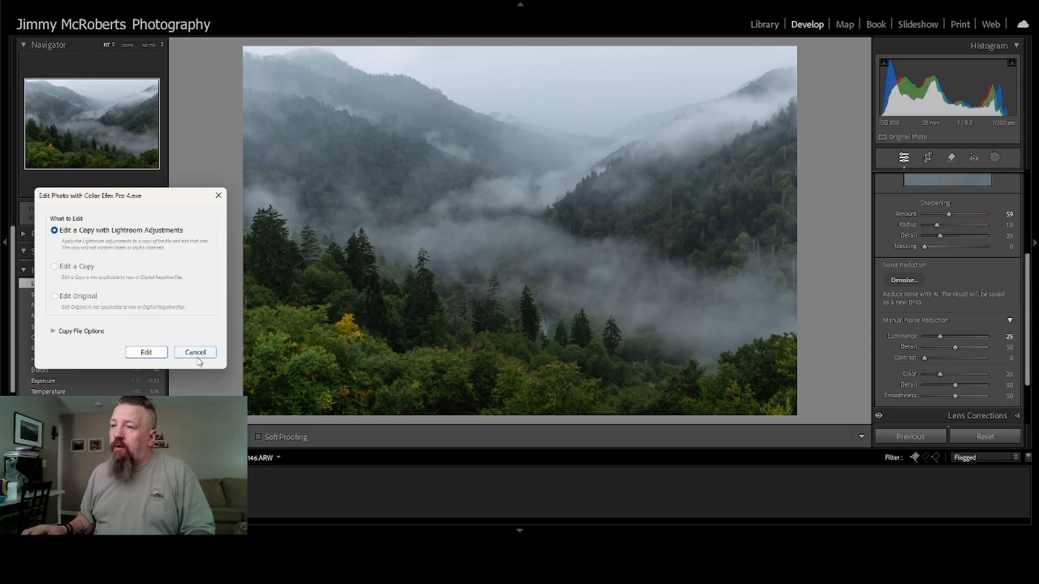
{"action": "left_click", "coordinate": [146, 352]}
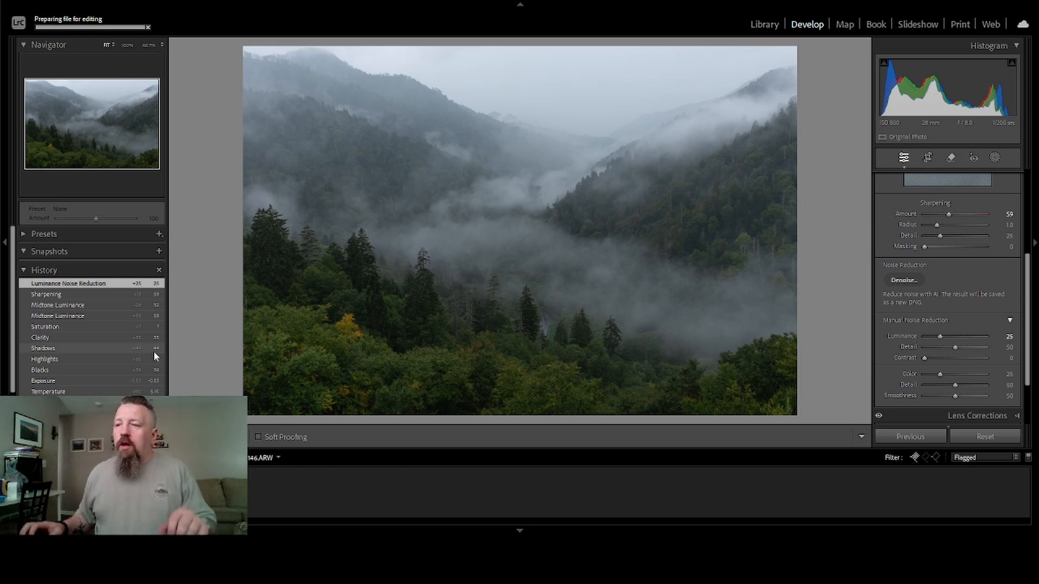
{"action": "left_click", "coordinate": [137, 306]}
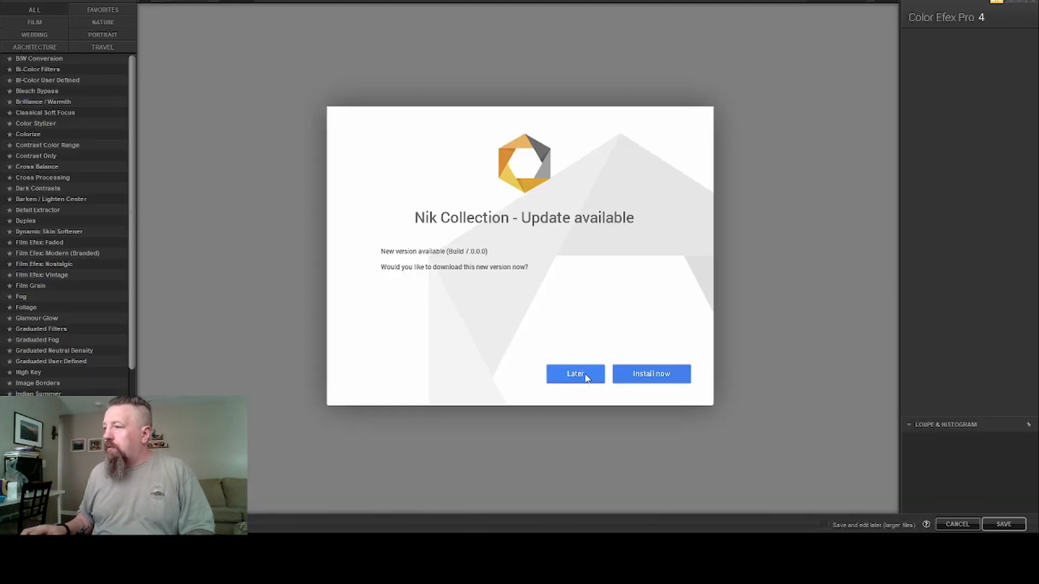
{"action": "left_click", "coordinate": [585, 377]}
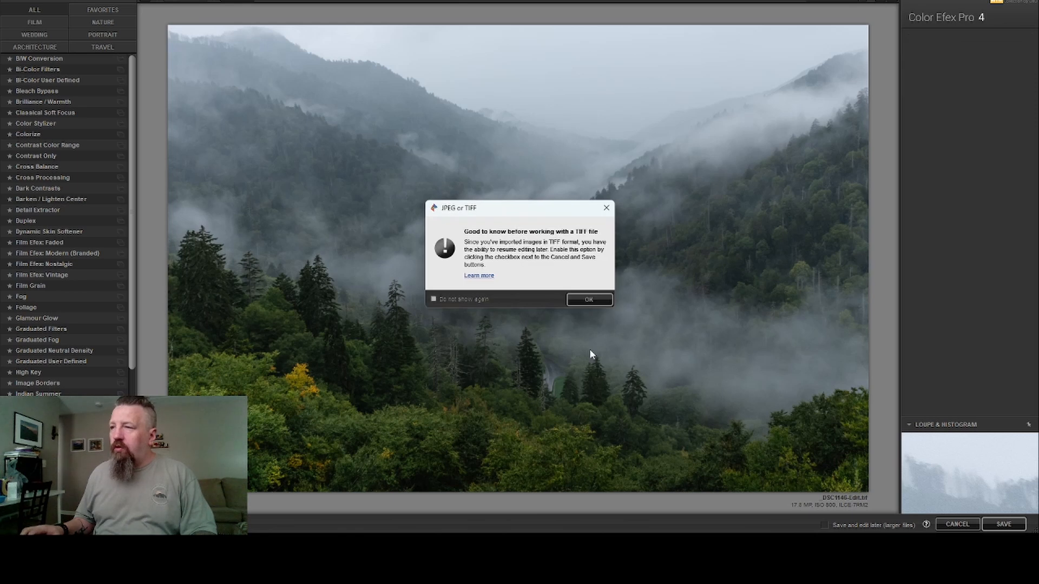
{"action": "left_click", "coordinate": [589, 299]}
- Apply the Pro Contrast filter to the photo with Correct Color Cast at 0%
{"action": "scroll", "coordinate": [43, 314], "scroll_direction": "down", "scroll_amount": 2}
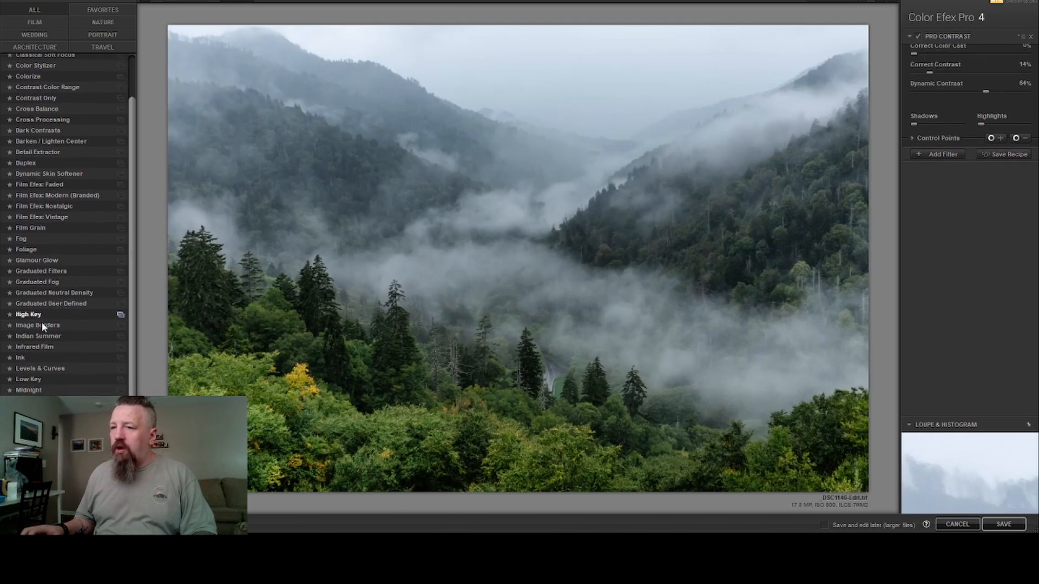
{"action": "scroll", "coordinate": [41, 322], "scroll_direction": "down", "scroll_amount": 5}
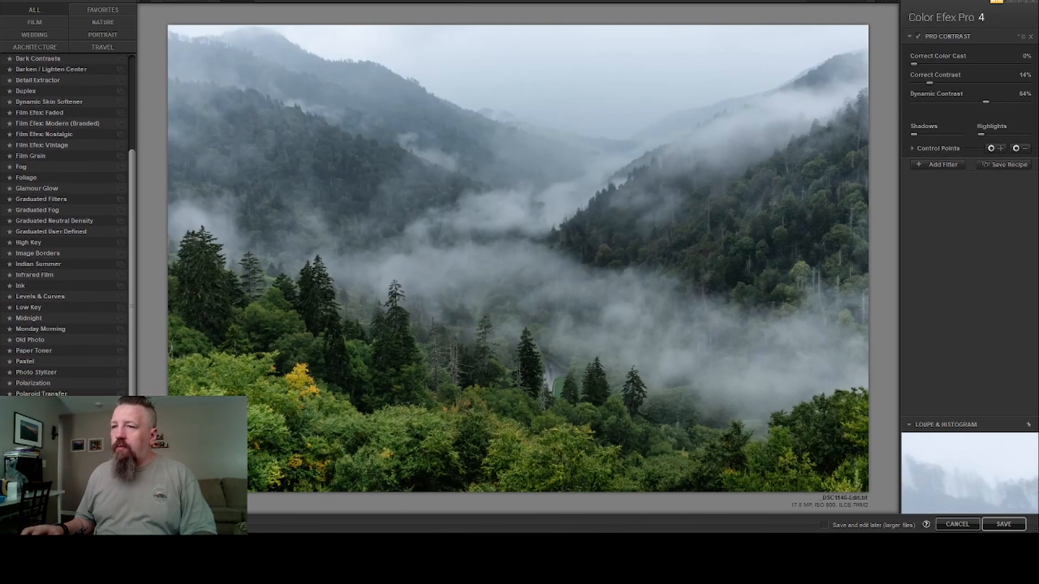
{"action": "left_click", "coordinate": [37, 405]}
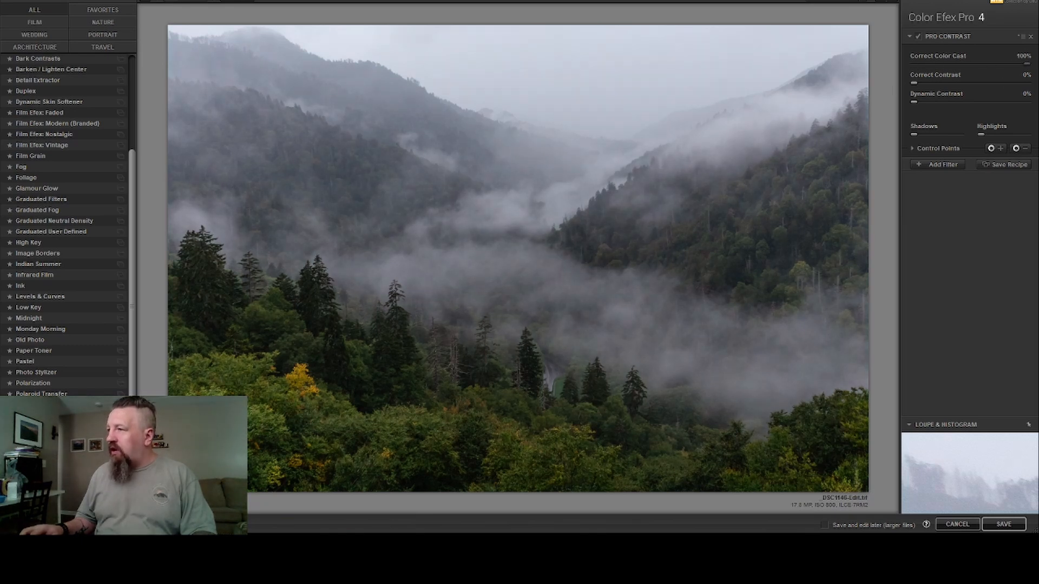
{"action": "left_click", "coordinate": [916, 64]}
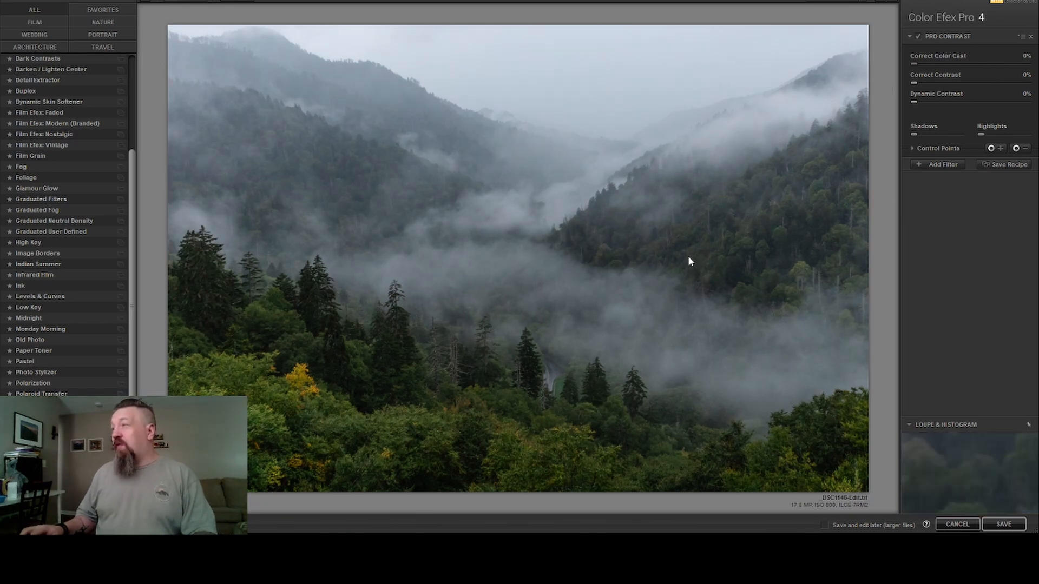
- Set the filter's Correct Contrast to 52% and Dynamic Contrast to 54%, and save the edited copy back to Lightroom
{"action": "left_click_drag", "start_coordinate": [913, 82], "coordinate": [960, 100]}
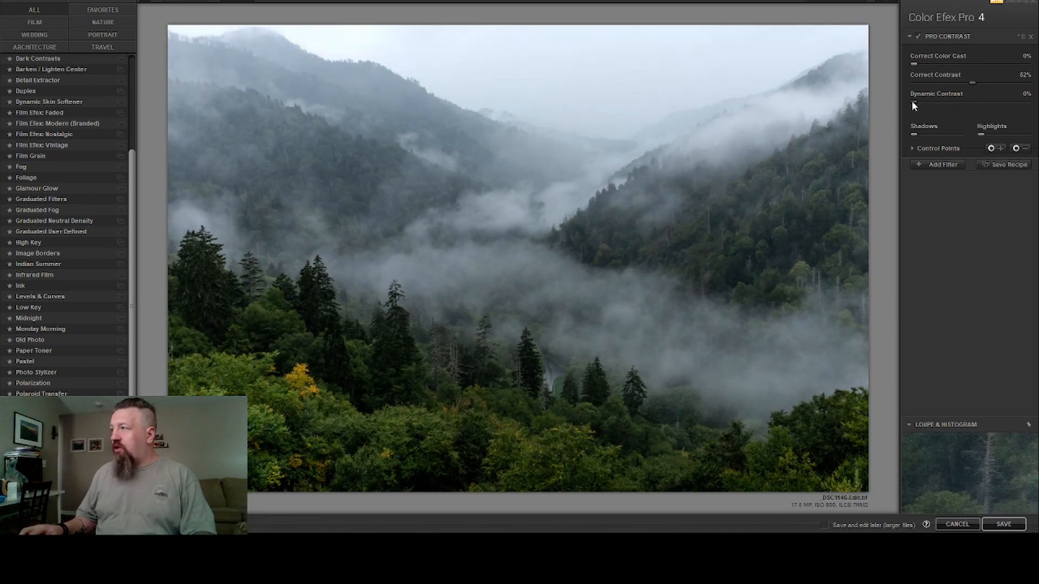
{"action": "left_click_drag", "start_coordinate": [927, 103], "coordinate": [980, 101]}
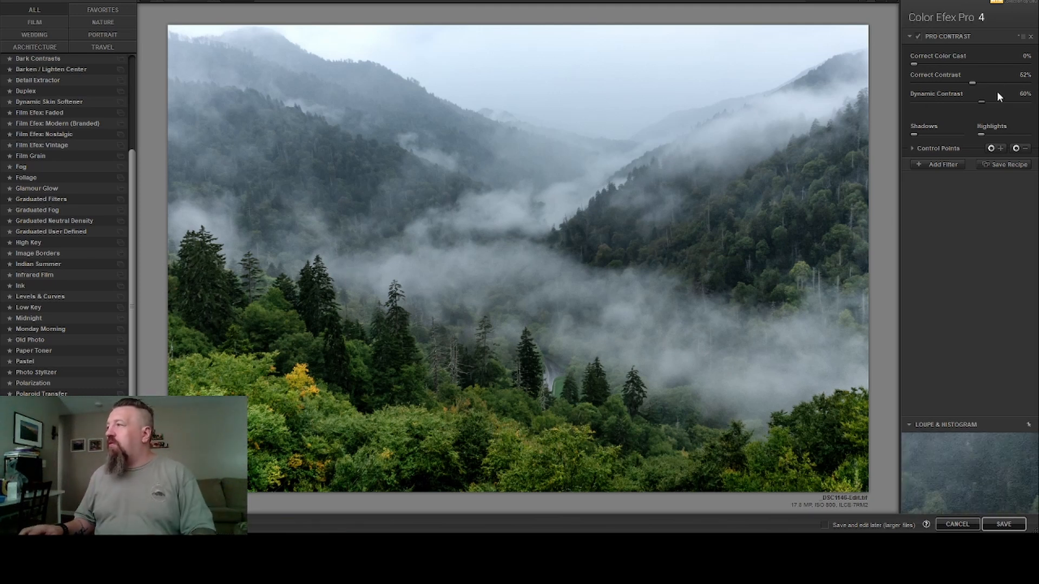
{"action": "mouse_move", "coordinate": [984, 105]}
{"action": "left_mouse_down"}
{"action": "mouse_move", "coordinate": [1028, 103]}
{"action": "mouse_move", "coordinate": [945, 108]}
{"action": "mouse_move", "coordinate": [977, 109]}
{"action": "left_mouse_up"}
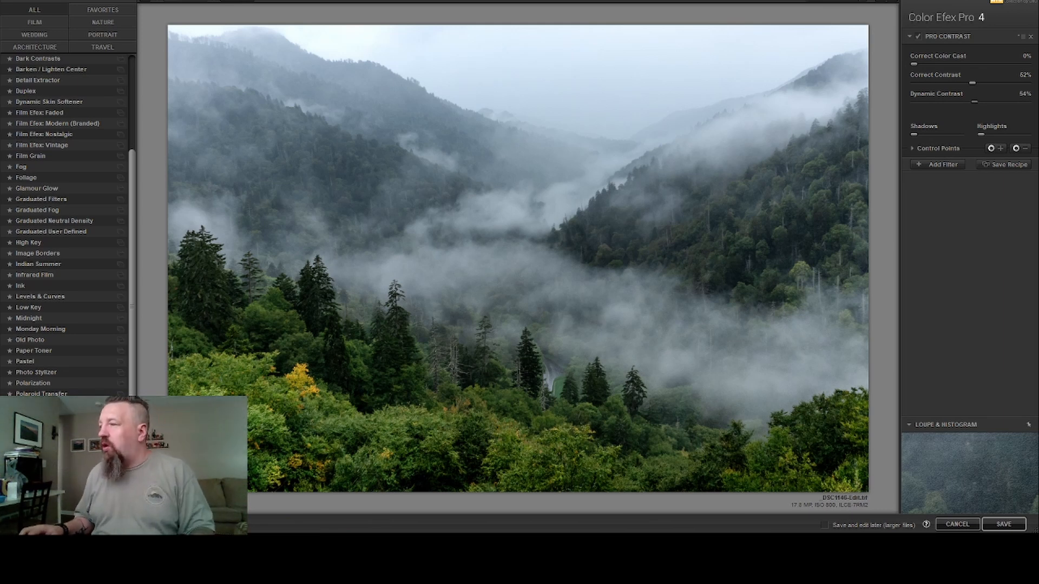
{"action": "left_click", "coordinate": [1004, 525]}
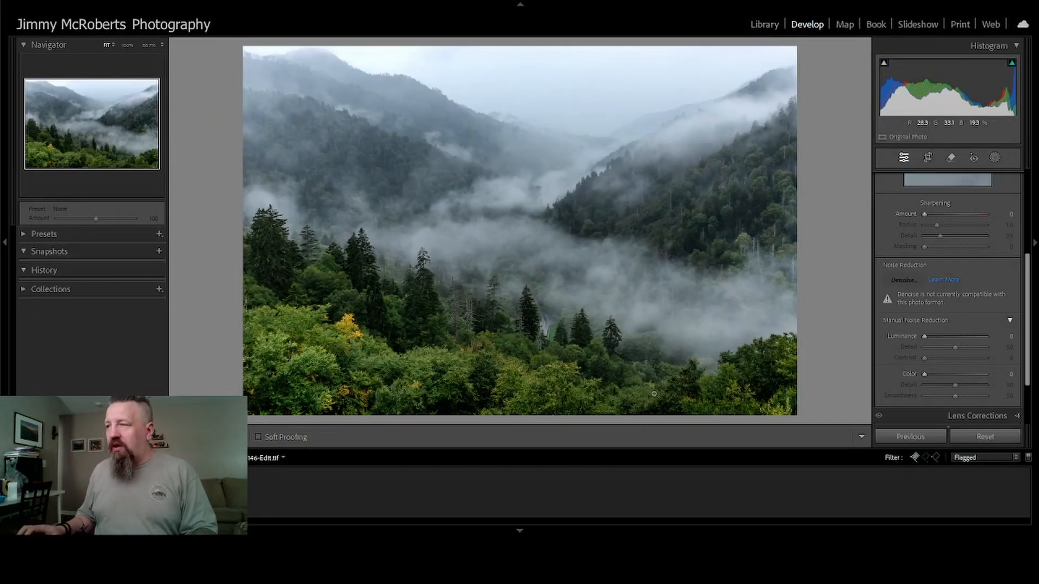
- Crop most of the sky off the upper edge of the edited TIFF, keeping the full width with a custom aspect
{"action": "left_click", "coordinate": [653, 394]}
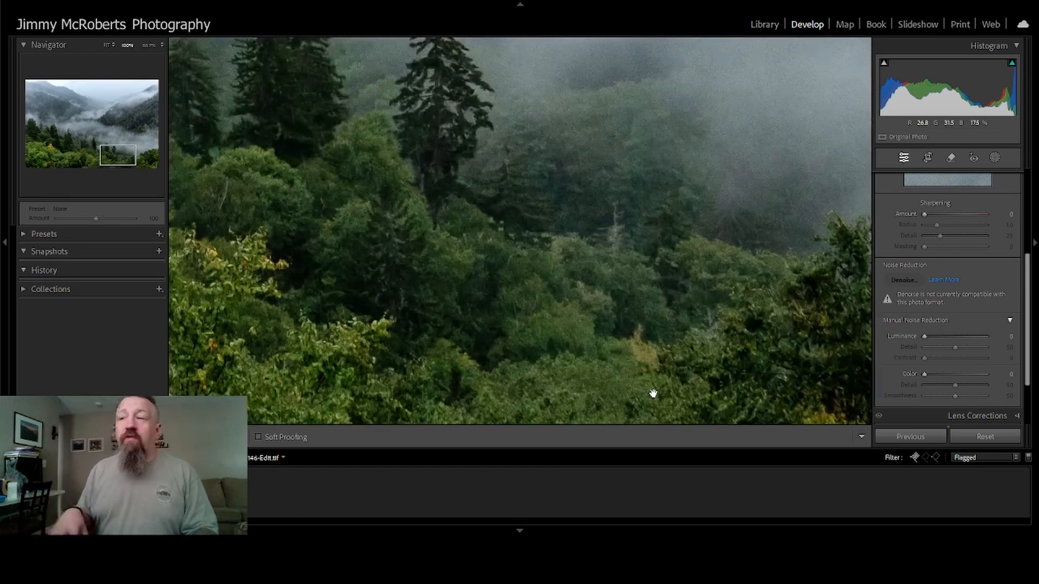
{"action": "left_click", "coordinate": [653, 395]}
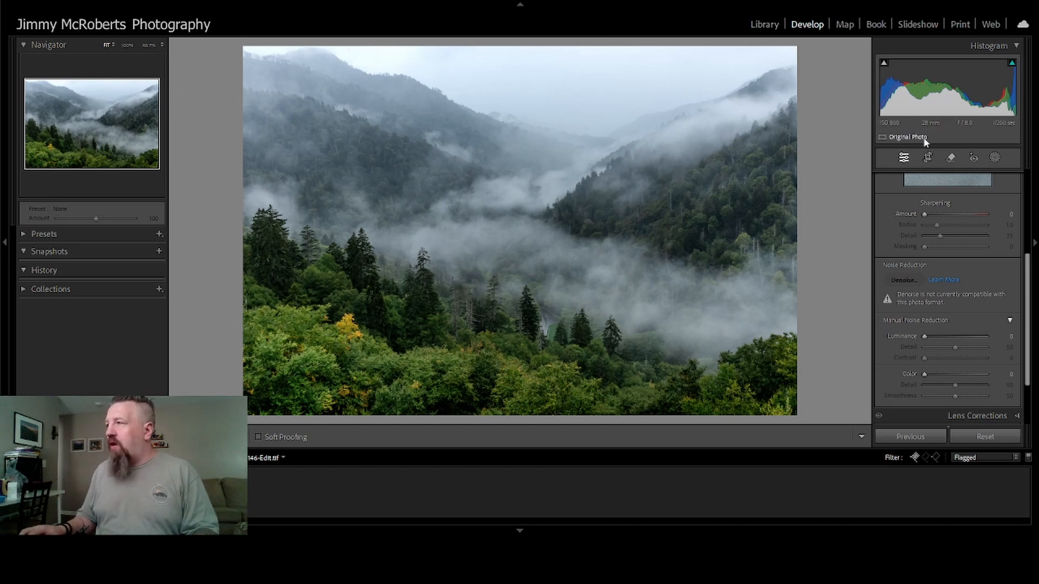
{"action": "left_click", "coordinate": [928, 157]}
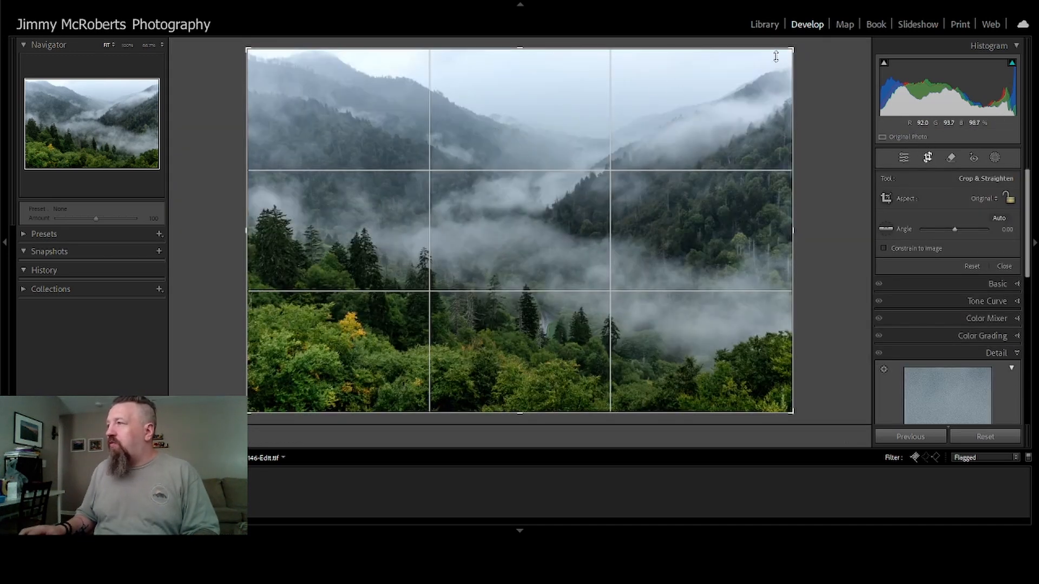
{"action": "left_click_drag", "start_coordinate": [789, 51], "coordinate": [801, 82]}
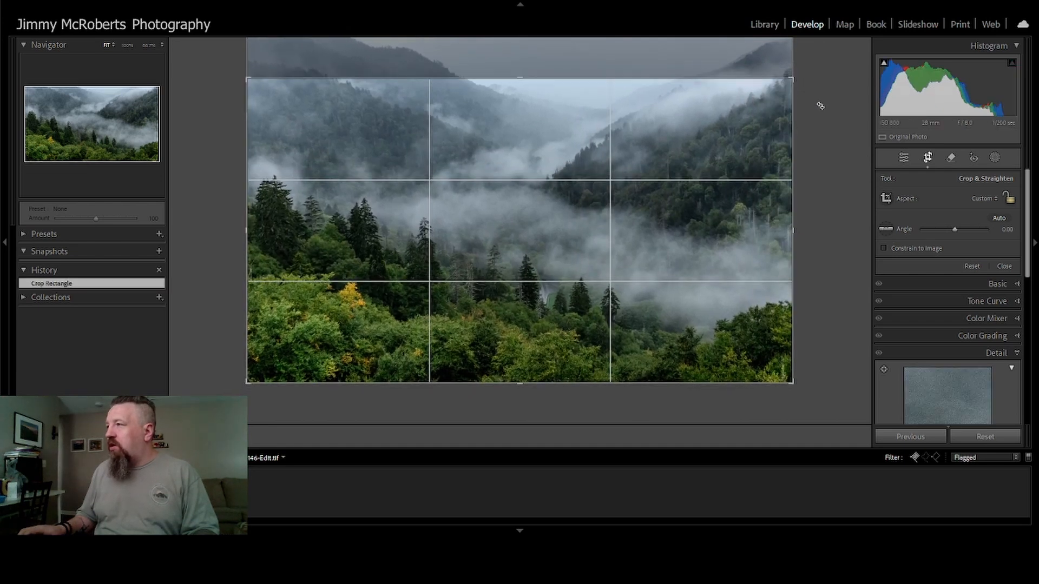
{"action": "left_click_drag", "start_coordinate": [539, 79], "coordinate": [524, 32]}
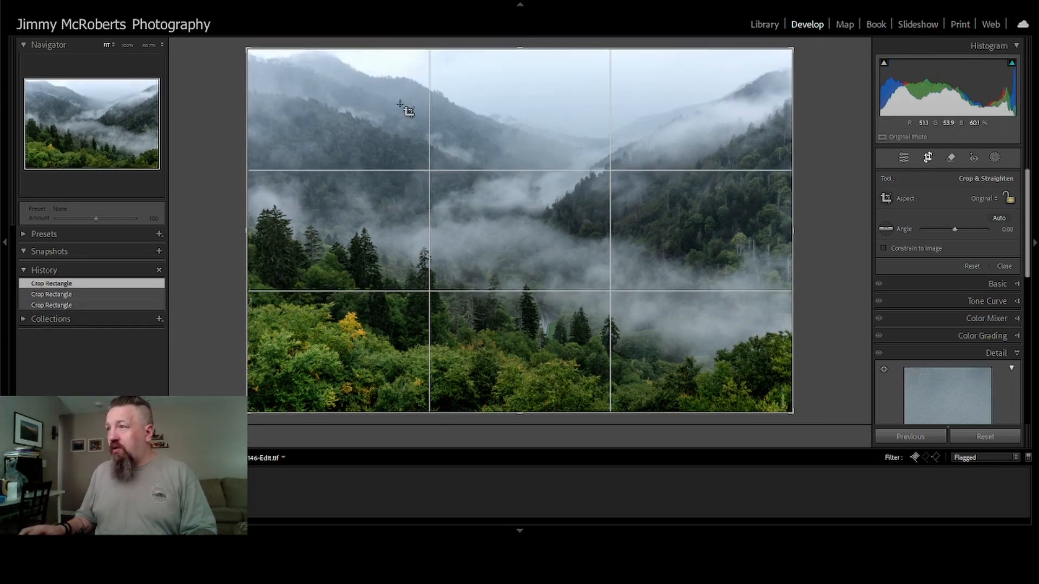
{"action": "left_click_drag", "start_coordinate": [524, 44], "coordinate": [530, 63]}
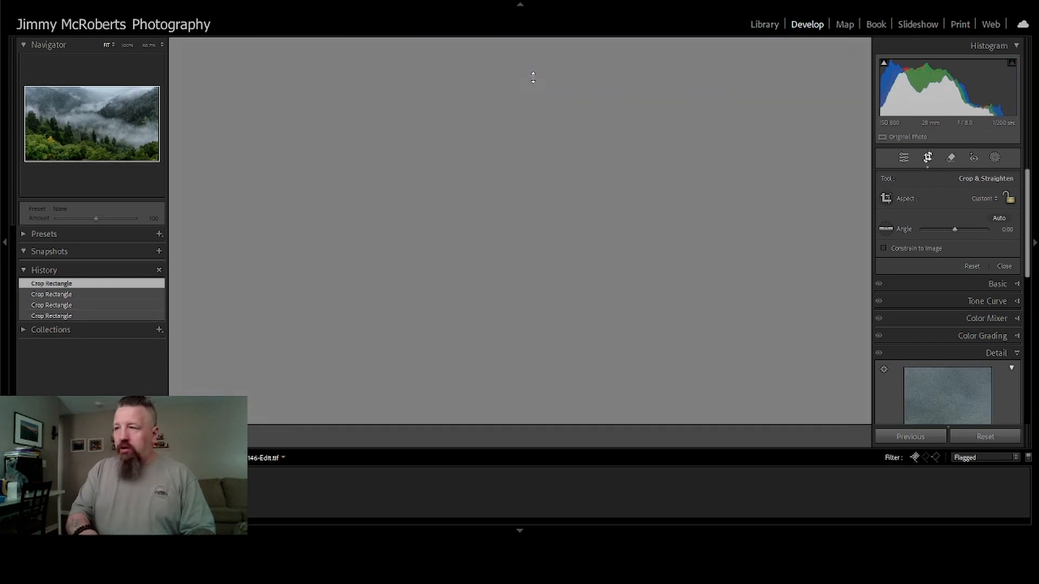
{"action": "key", "text": "Return"}
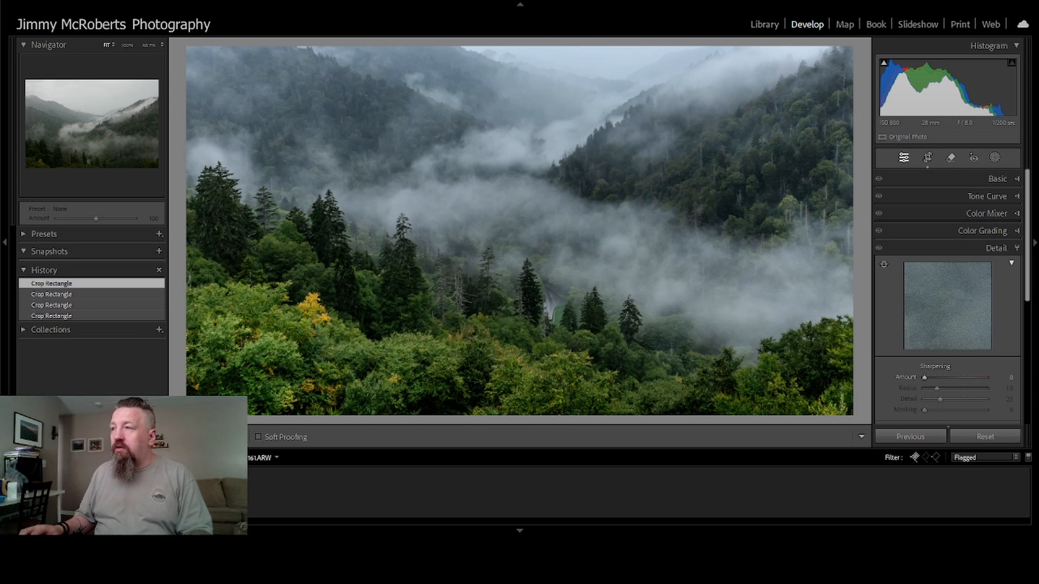
- Switch to the unedited foggy valley raw photo ending in 161.ARW and remove its chromatic aberration
{"action": "left_click", "coordinate": [127, 492]}
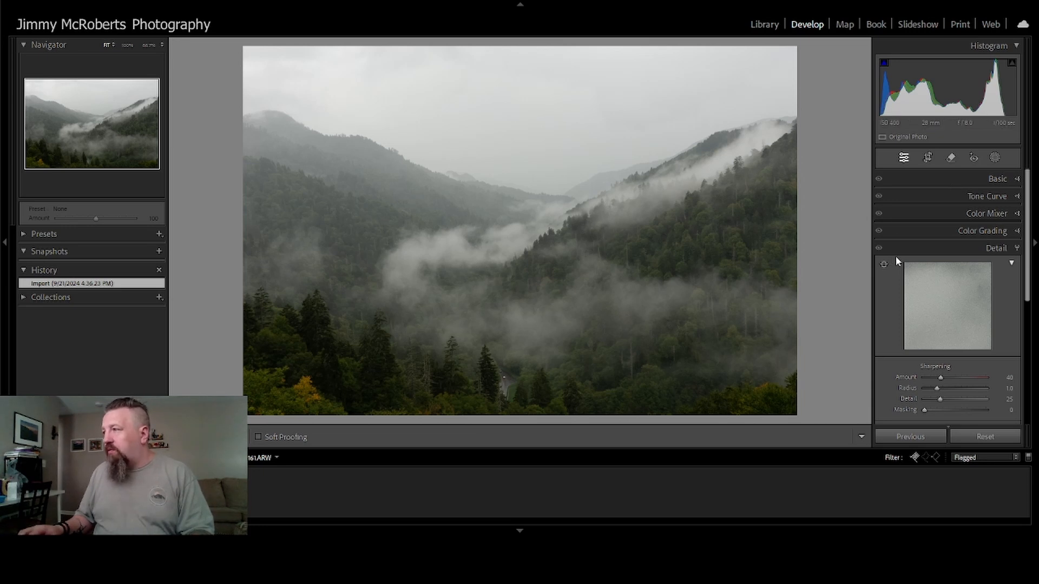
{"action": "left_click", "coordinate": [1017, 248]}
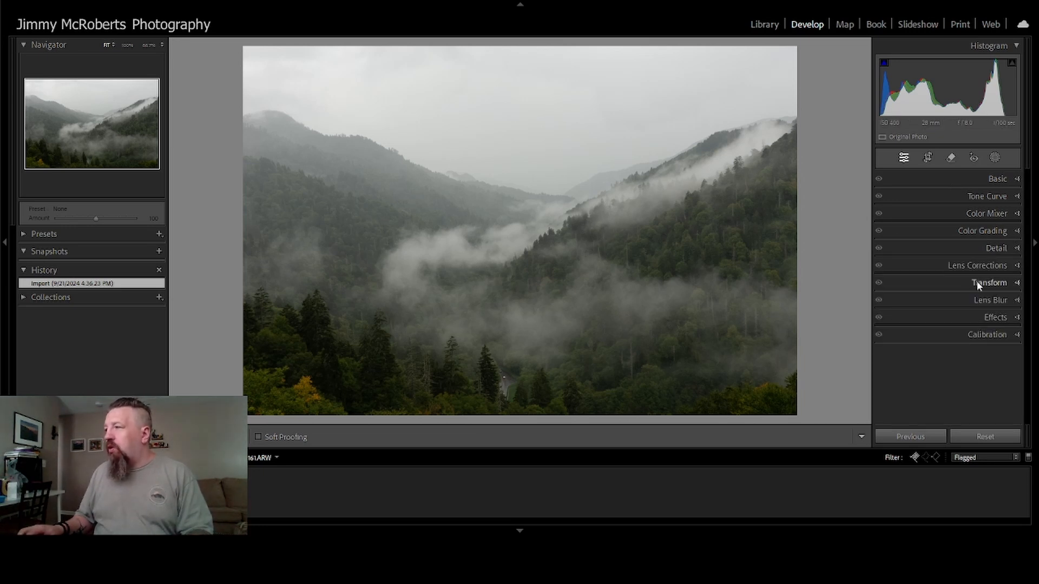
{"action": "left_click", "coordinate": [1016, 266]}
{"action": "left_click", "coordinate": [927, 299]}
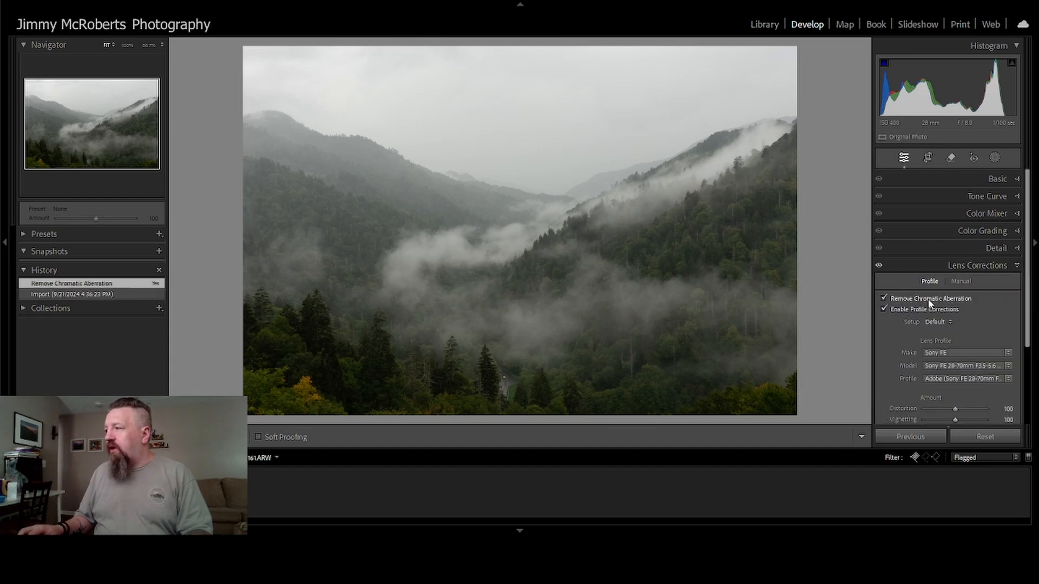
- Set the lens profile's distortion correction to 0 and its vignetting correction to 200
{"action": "left_click_drag", "start_coordinate": [954, 410], "coordinate": [892, 424]}
{"action": "left_click_drag", "start_coordinate": [1016, 417], "coordinate": [1016, 415]}
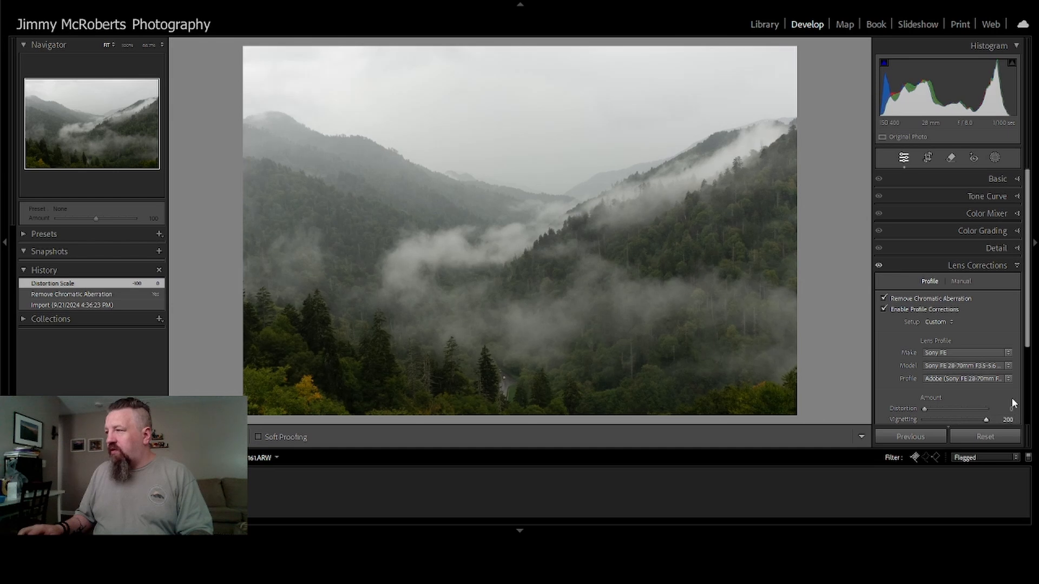
{"action": "left_click", "coordinate": [1011, 265]}
- Cool the second valley photo to a color temperature of 5158 and lower its exposure to -0.44
{"action": "left_click", "coordinate": [1014, 180]}
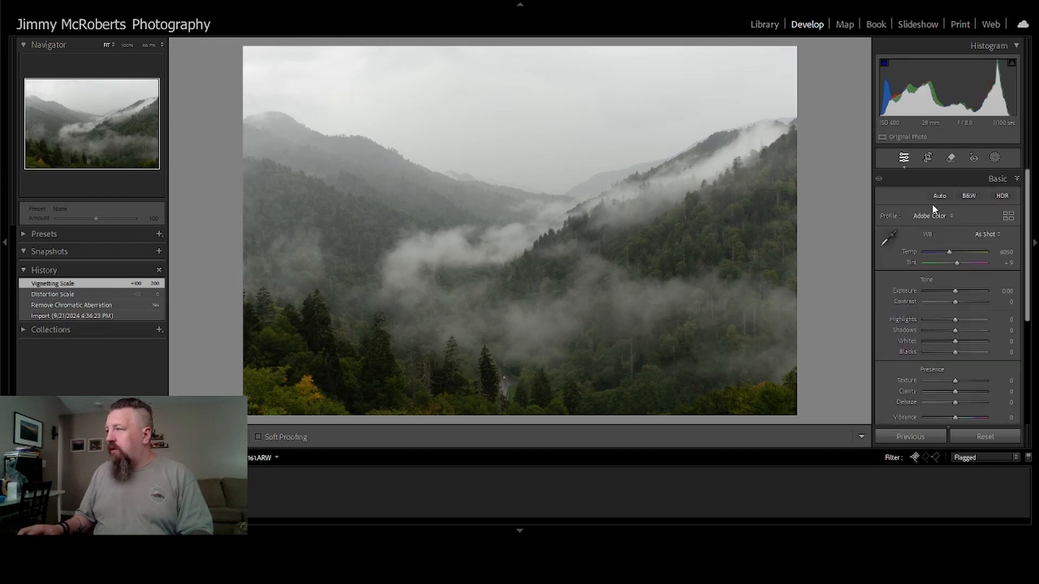
{"action": "left_click_drag", "start_coordinate": [949, 252], "coordinate": [940, 254]}
{"action": "mouse_move", "coordinate": [955, 290]}
{"action": "left_mouse_down"}
{"action": "mouse_move", "coordinate": [965, 291]}
{"action": "mouse_move", "coordinate": [943, 292]}
{"action": "mouse_move", "coordinate": [952, 290]}
{"action": "left_mouse_up"}
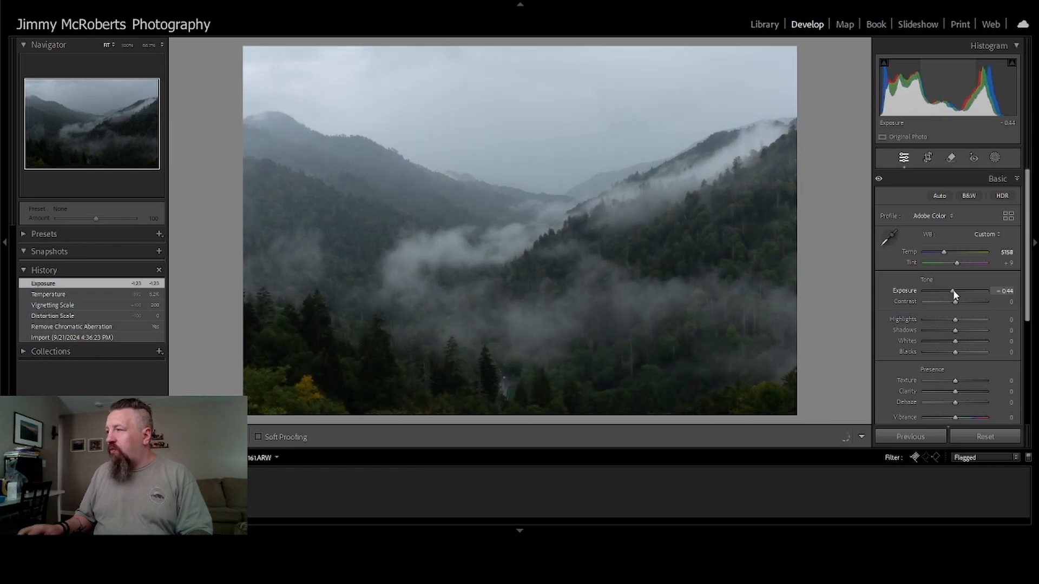
- Crop a strip of sky off the upper edge of the second valley photo, shrinking the frame's height only
{"action": "left_click", "coordinate": [927, 157]}
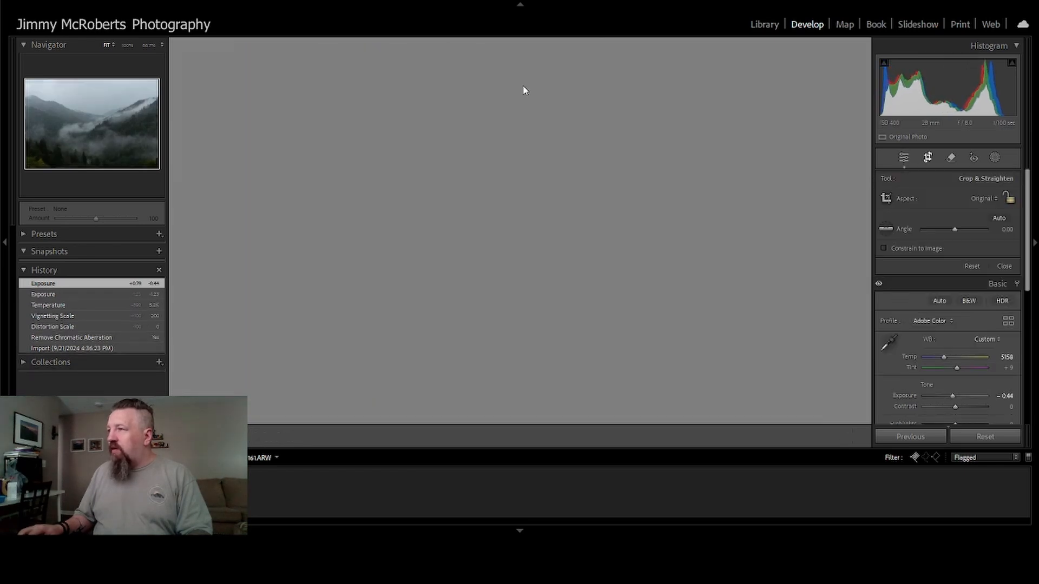
{"action": "left_click_drag", "start_coordinate": [510, 45], "coordinate": [538, 80]}
{"action": "key", "text": "Return"}
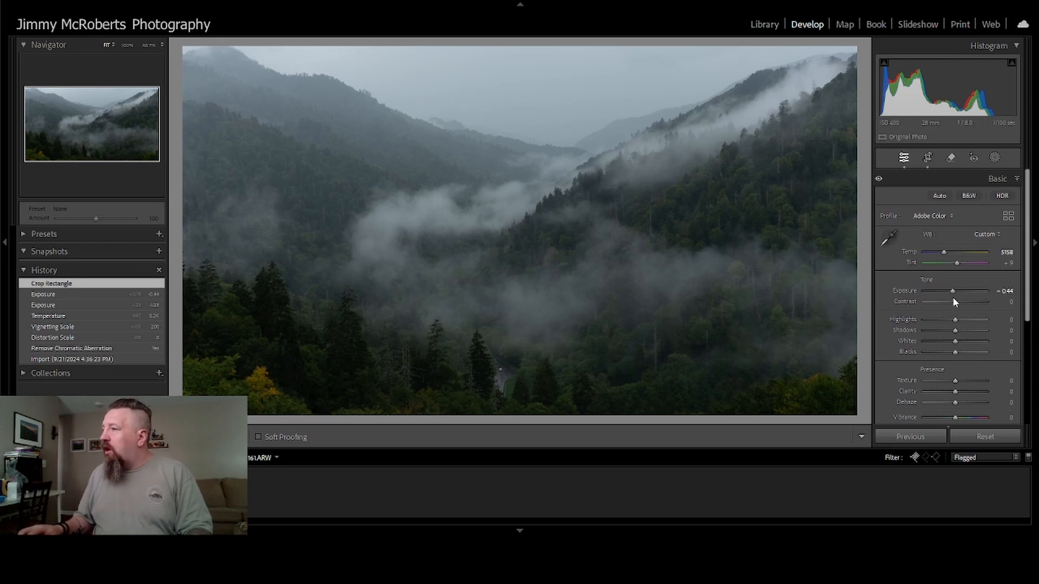
- Set the highlights to +63, shadows to +23, blacks to +24, clarity to +37 and saturation to +26
{"action": "left_click_drag", "start_coordinate": [955, 330], "coordinate": [974, 316]}
{"action": "mouse_move", "coordinate": [960, 389]}
{"action": "left_mouse_down"}
{"action": "mouse_move", "coordinate": [975, 392]}
{"action": "mouse_move", "coordinate": [959, 389]}
{"action": "mouse_move", "coordinate": [968, 387]}
{"action": "left_mouse_up"}
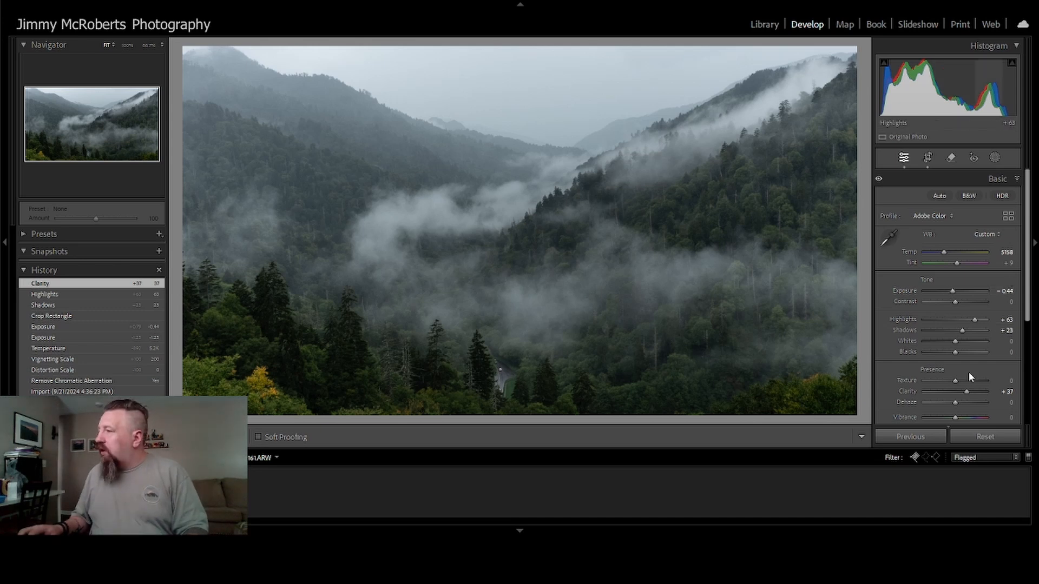
{"action": "scroll", "coordinate": [959, 354], "scroll_direction": "down", "scroll_amount": 3}
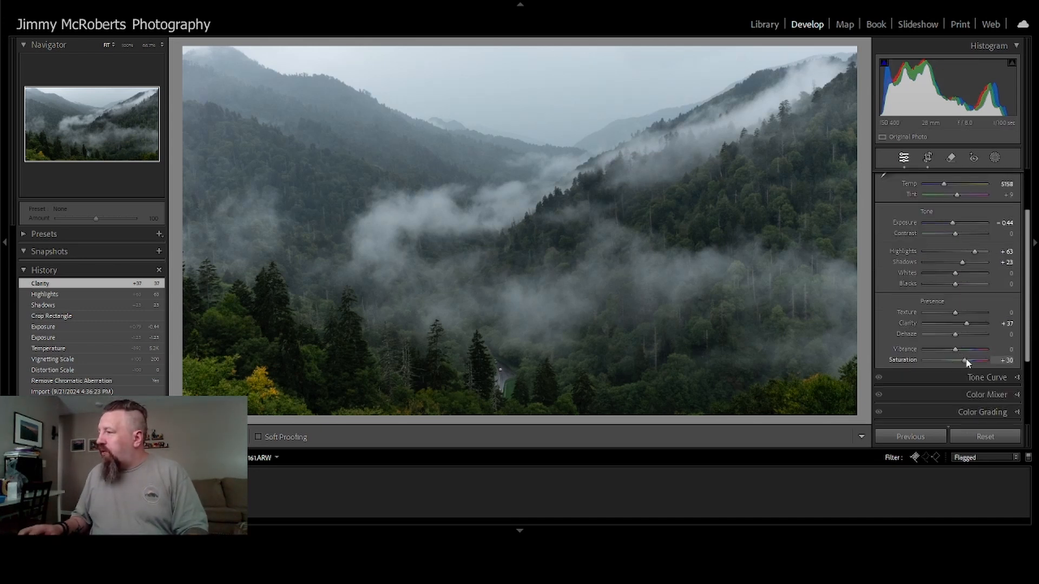
{"action": "left_click_drag", "start_coordinate": [959, 359], "coordinate": [962, 358]}
{"action": "scroll", "coordinate": [966, 297], "scroll_direction": "up", "scroll_amount": 2}
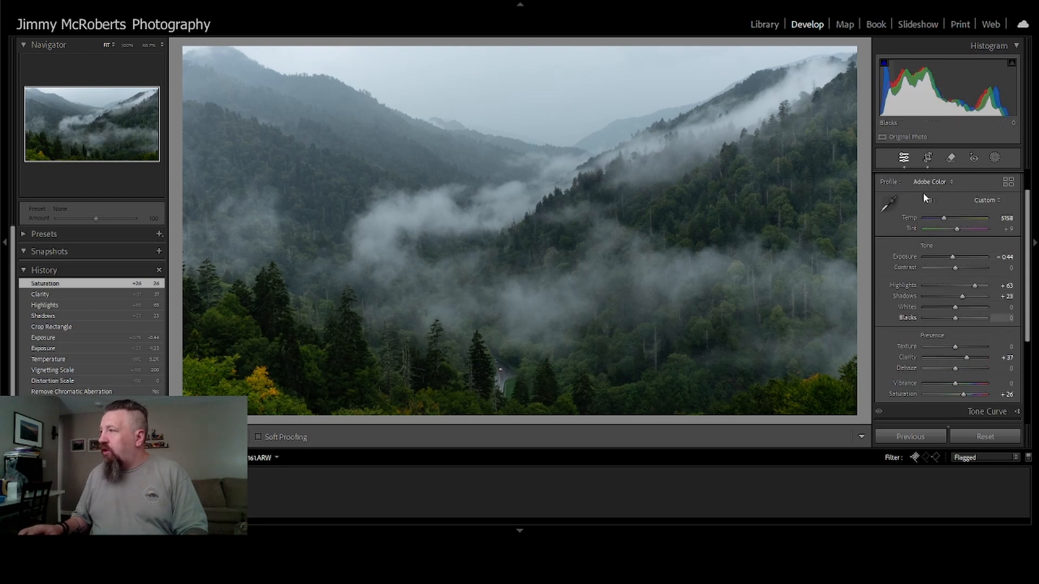
{"action": "left_click_drag", "start_coordinate": [955, 318], "coordinate": [960, 318]}
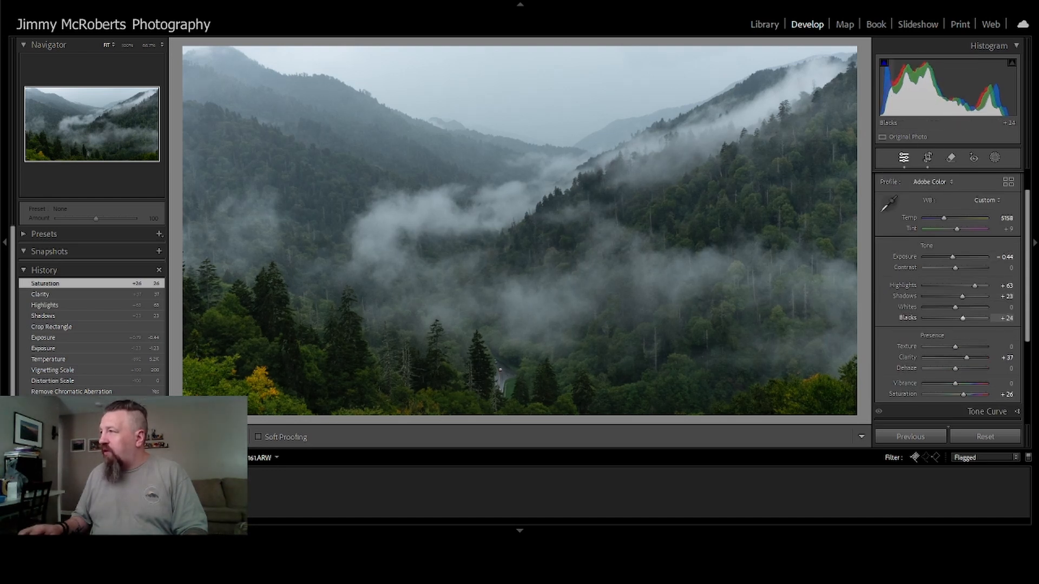
- Raise the color grading midtone luminance to +73
{"action": "scroll", "coordinate": [928, 242], "scroll_direction": "down", "scroll_amount": 6}
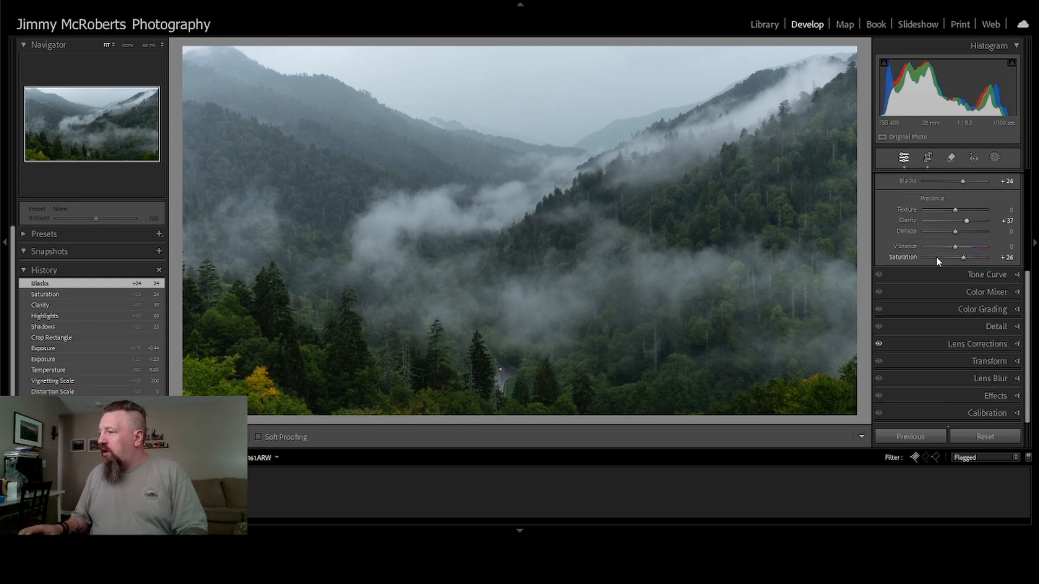
{"action": "left_click", "coordinate": [1016, 310]}
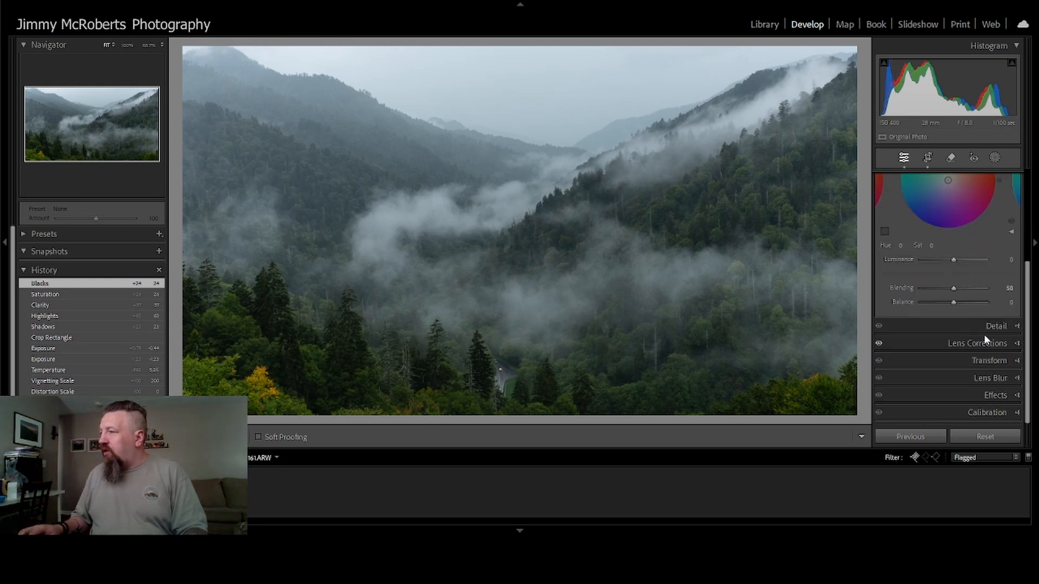
{"action": "left_click_drag", "start_coordinate": [954, 260], "coordinate": [978, 258]}
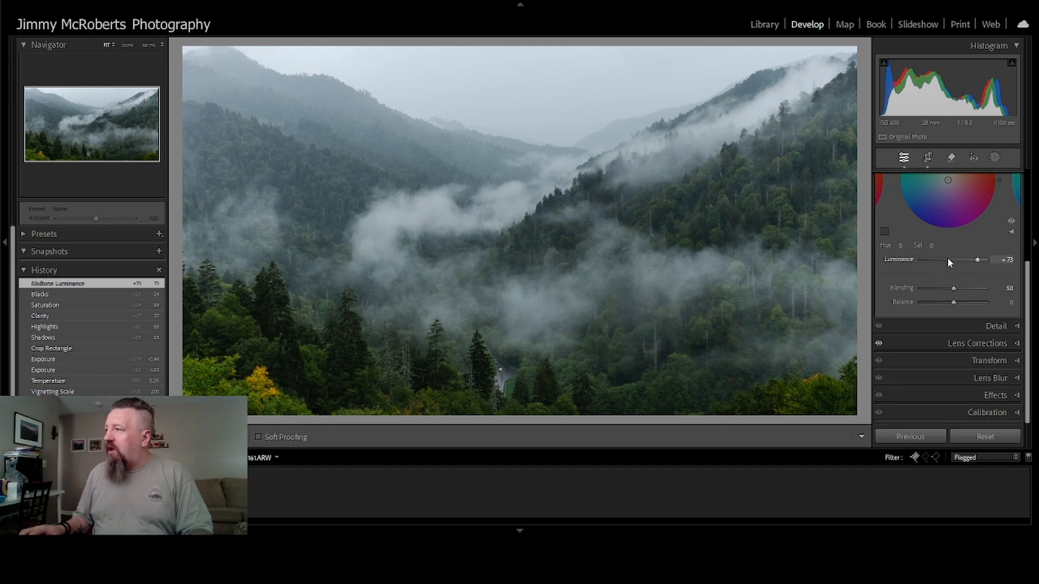
{"action": "scroll", "coordinate": [944, 262], "scroll_direction": "up", "scroll_amount": 5}
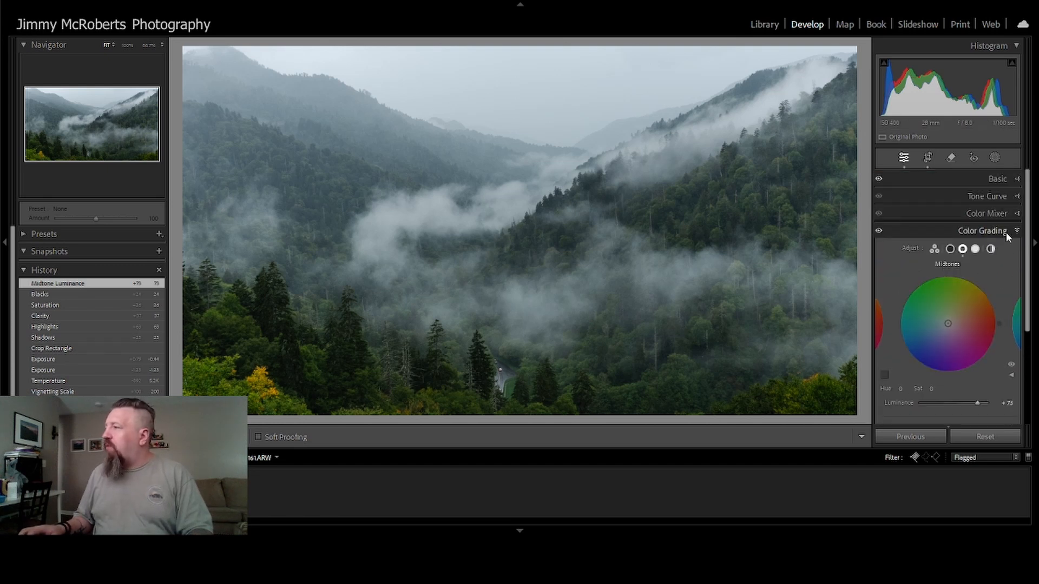
{"action": "left_click", "coordinate": [1017, 231]}
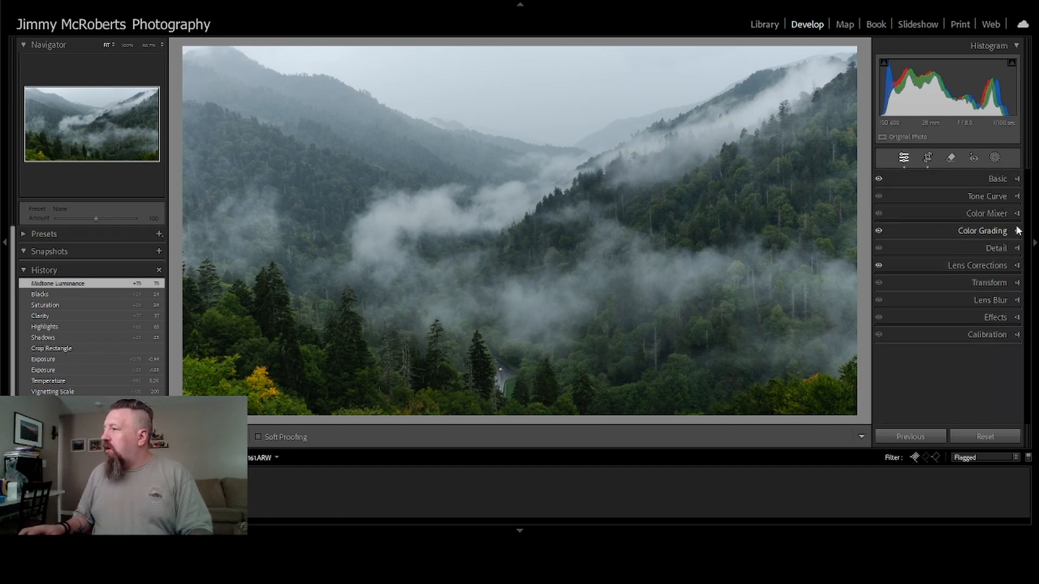
{"action": "left_click", "coordinate": [1012, 179]}
- Open a copy of the photo with Lightroom adjustments in Color Efex Pro 4 and dismiss the TIFF notice
{"action": "right_click", "coordinate": [276, 279]}
{"action": "mouse_move", "coordinate": [374, 283]}
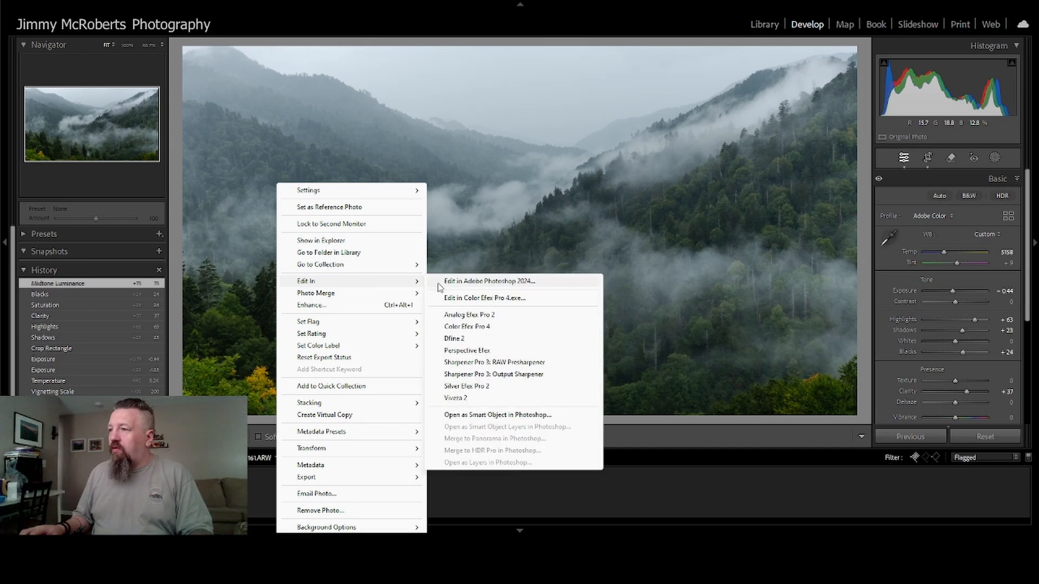
{"action": "left_click", "coordinate": [474, 328]}
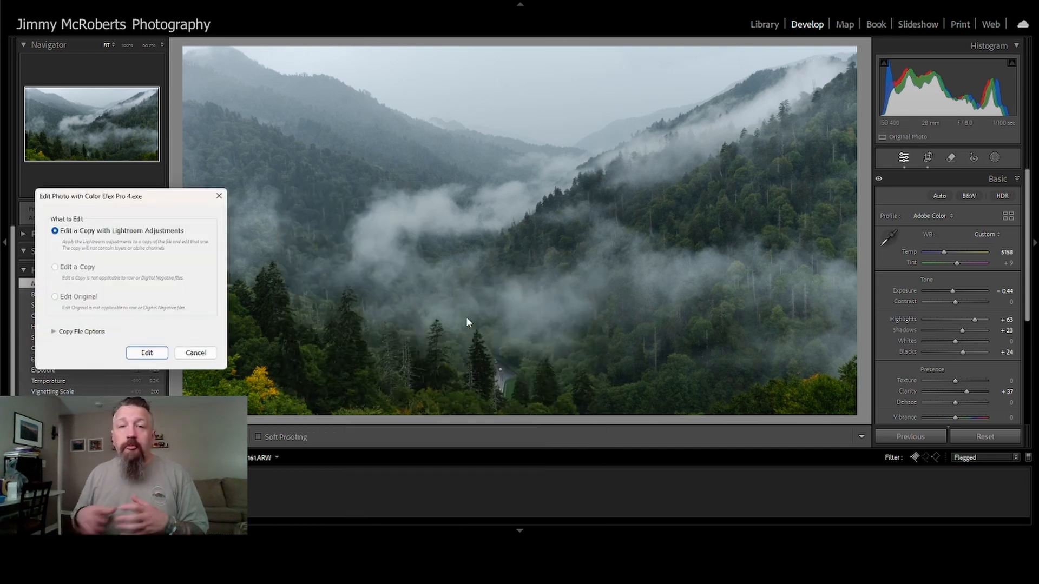
{"action": "left_click", "coordinate": [155, 350]}
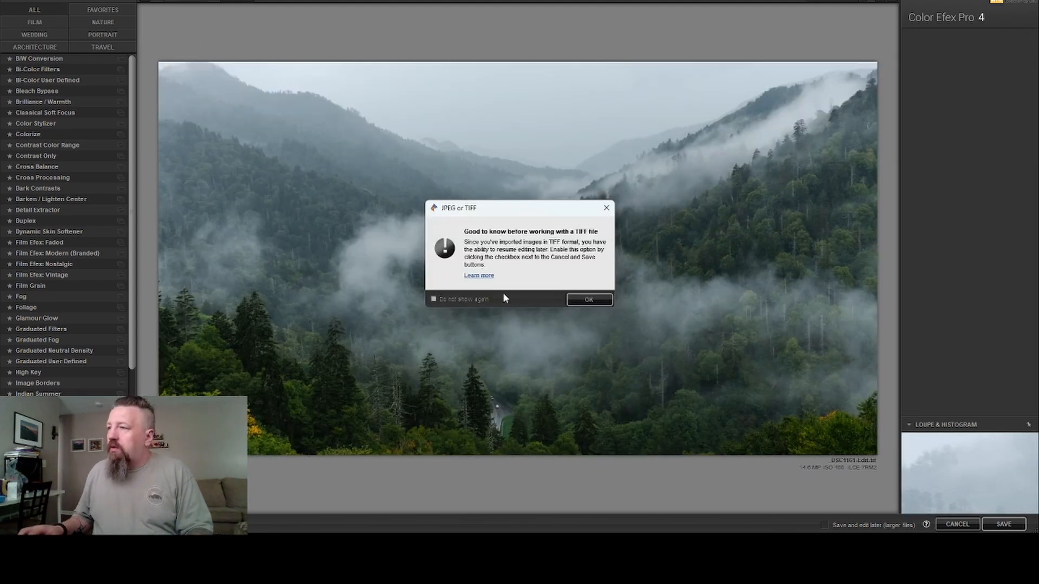
{"action": "left_click", "coordinate": [595, 301]}
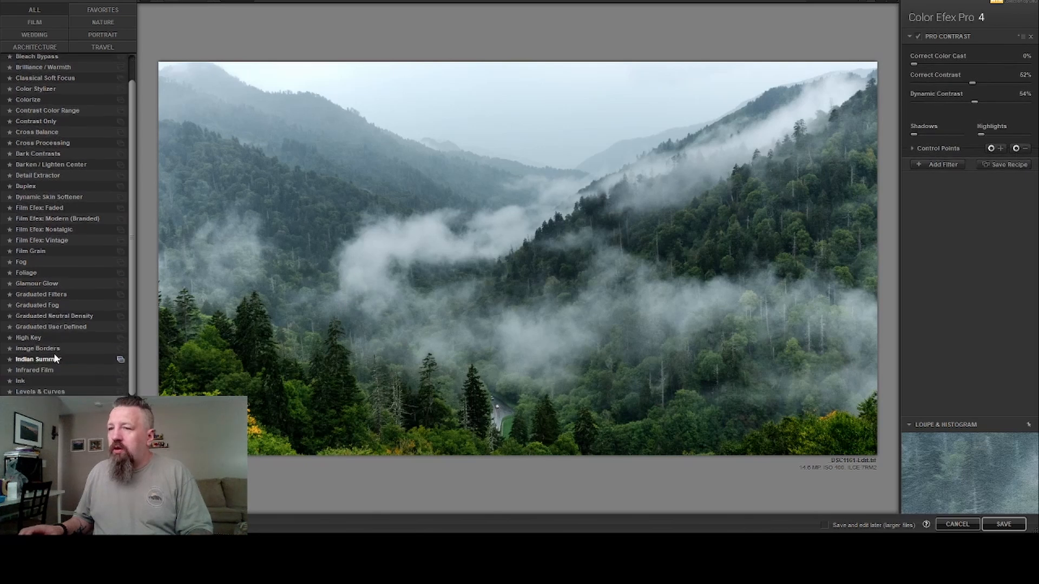
- Apply the Pro Contrast filter with 0% color cast correction, 22% correct contrast and 71% dynamic contrast, and save the result back to Lightroom
{"action": "scroll", "coordinate": [52, 336], "scroll_direction": "down", "scroll_amount": 5}
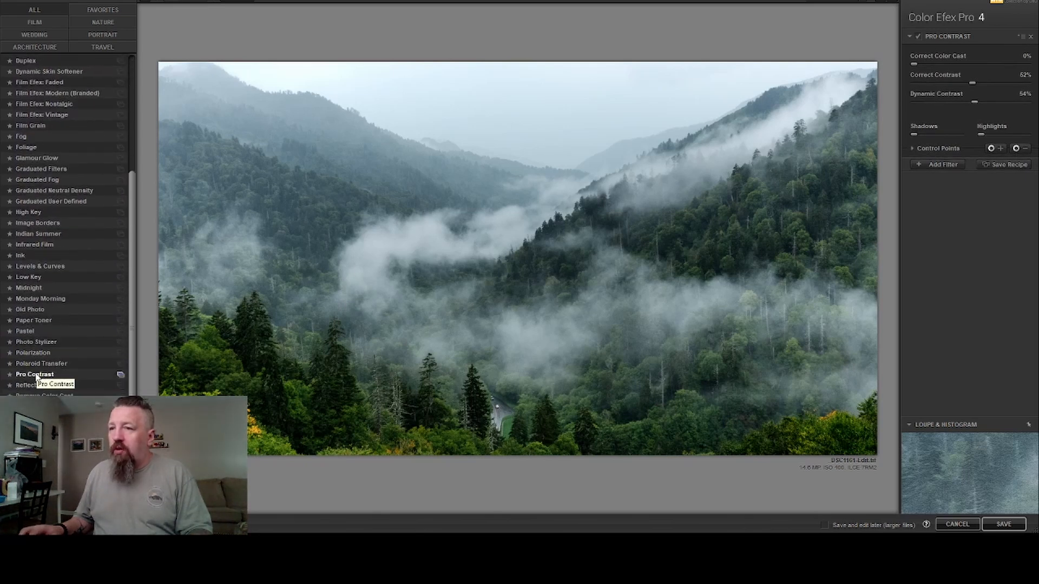
{"action": "left_click", "coordinate": [34, 374]}
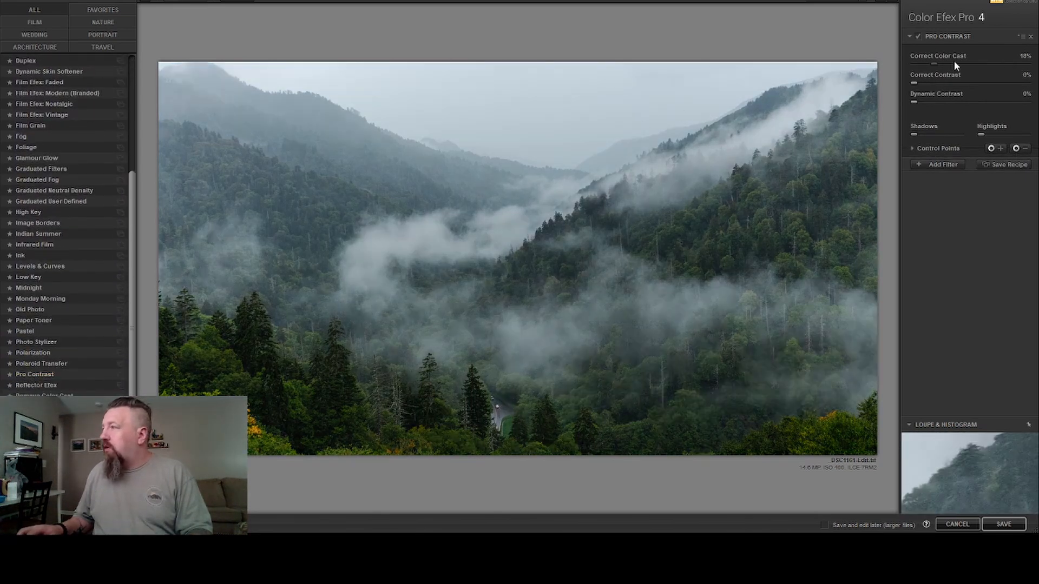
{"action": "left_click_drag", "start_coordinate": [993, 75], "coordinate": [985, 104]}
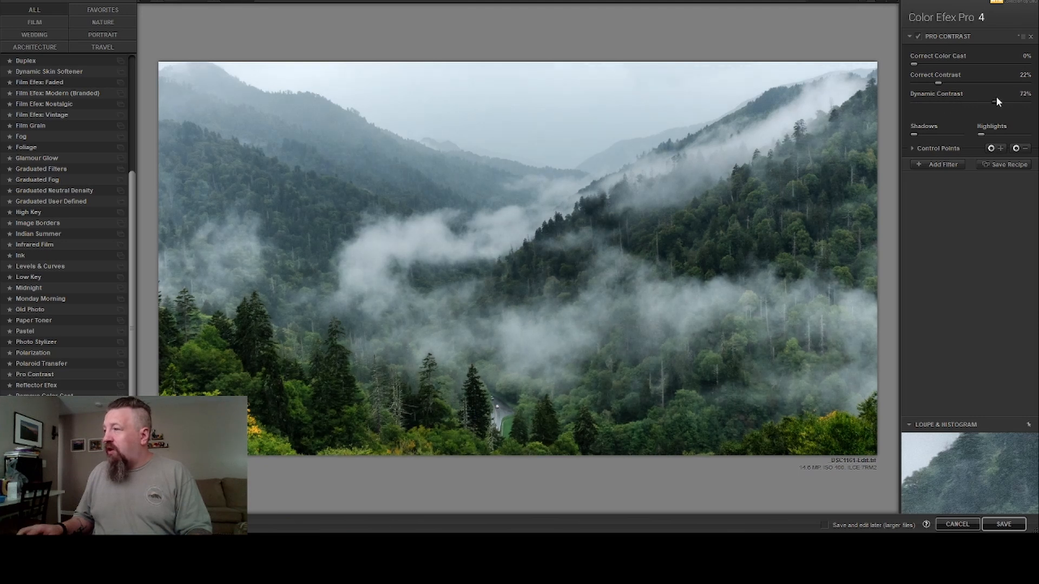
{"action": "mouse_move", "coordinate": [994, 103]}
{"action": "left_mouse_down"}
{"action": "mouse_move", "coordinate": [1002, 108]}
{"action": "mouse_move", "coordinate": [994, 99]}
{"action": "left_mouse_up"}
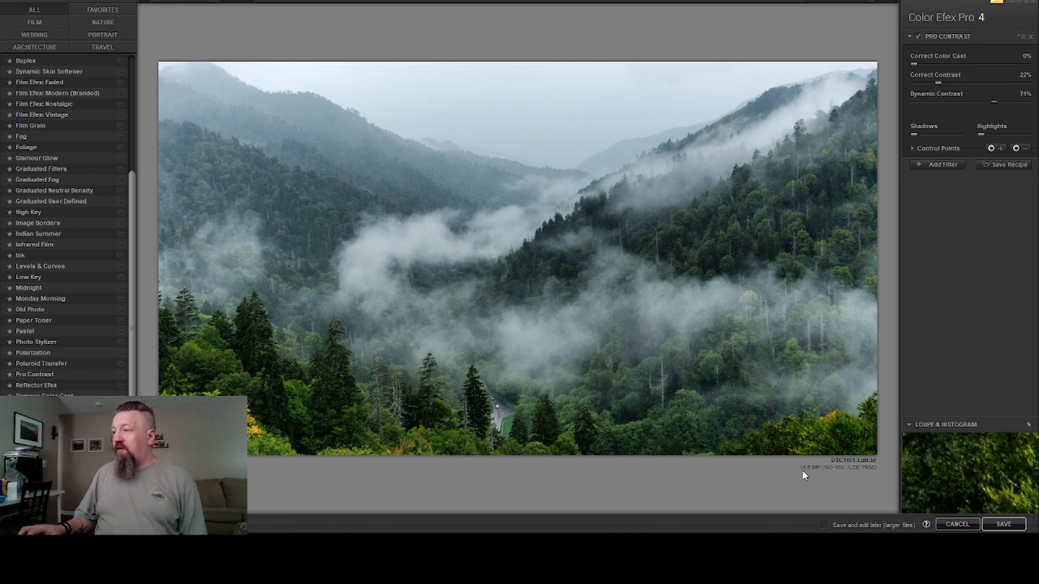
{"action": "left_click", "coordinate": [1006, 524]}
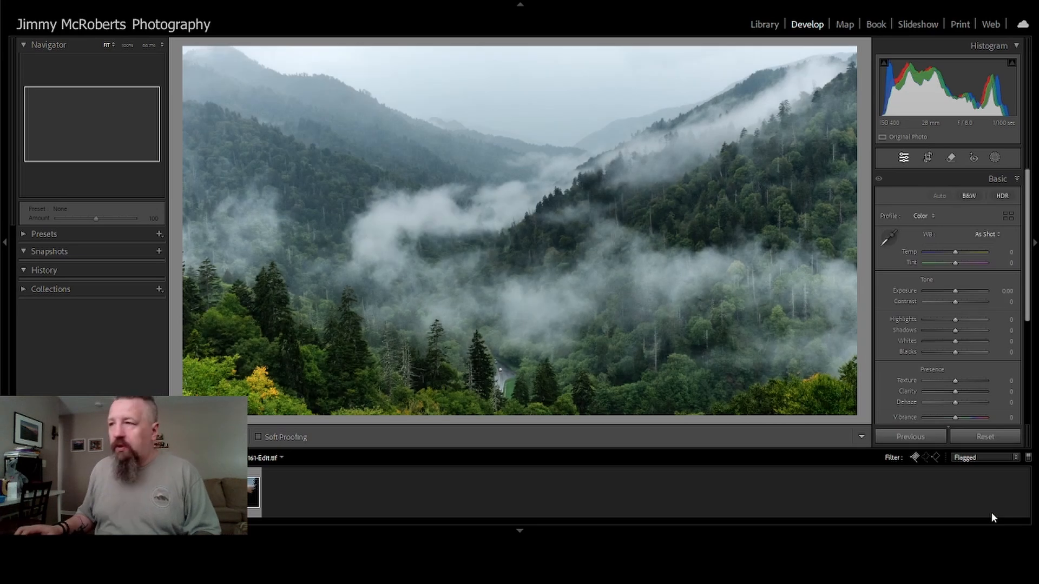
- Set the manual luminance noise reduction of the edited TIFF to 38, checking the fog and trees at 100%
{"action": "left_click", "coordinate": [482, 345]}
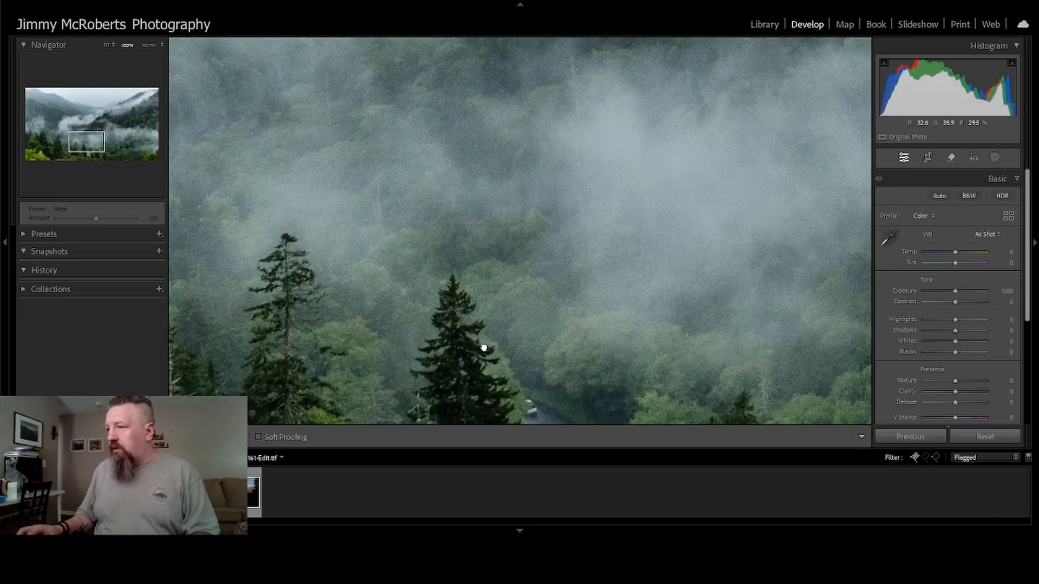
{"action": "left_click", "coordinate": [484, 348]}
{"action": "left_click", "coordinate": [704, 332]}
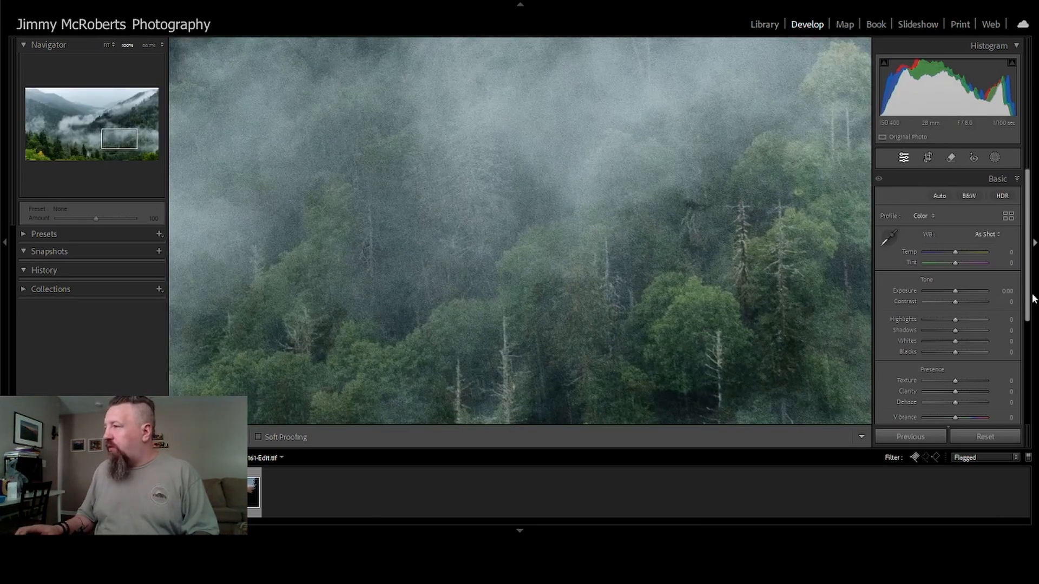
{"action": "scroll", "coordinate": [1033, 299], "scroll_direction": "down", "scroll_amount": 3}
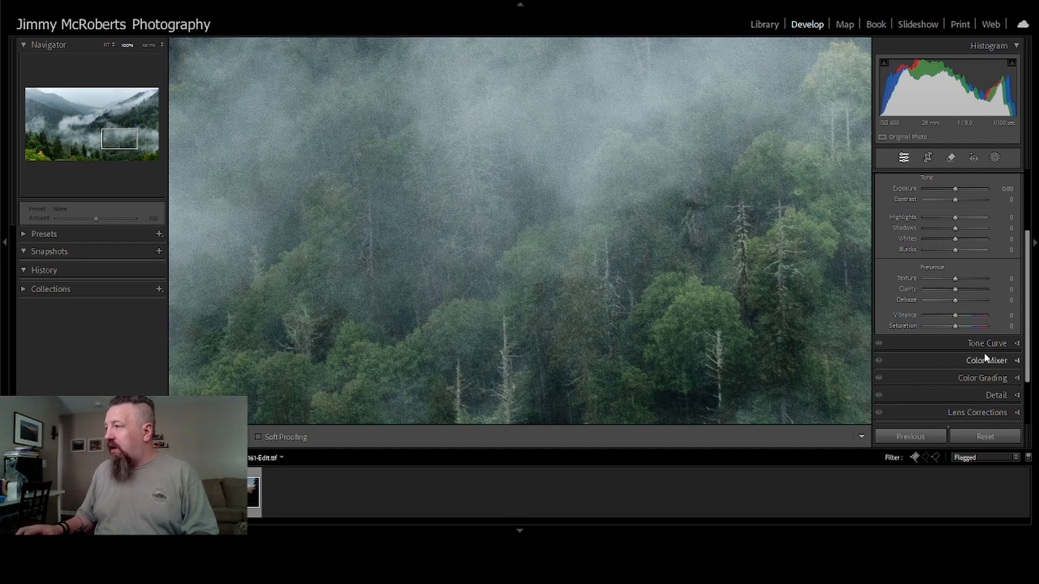
{"action": "scroll", "coordinate": [975, 265], "scroll_direction": "up", "scroll_amount": 3}
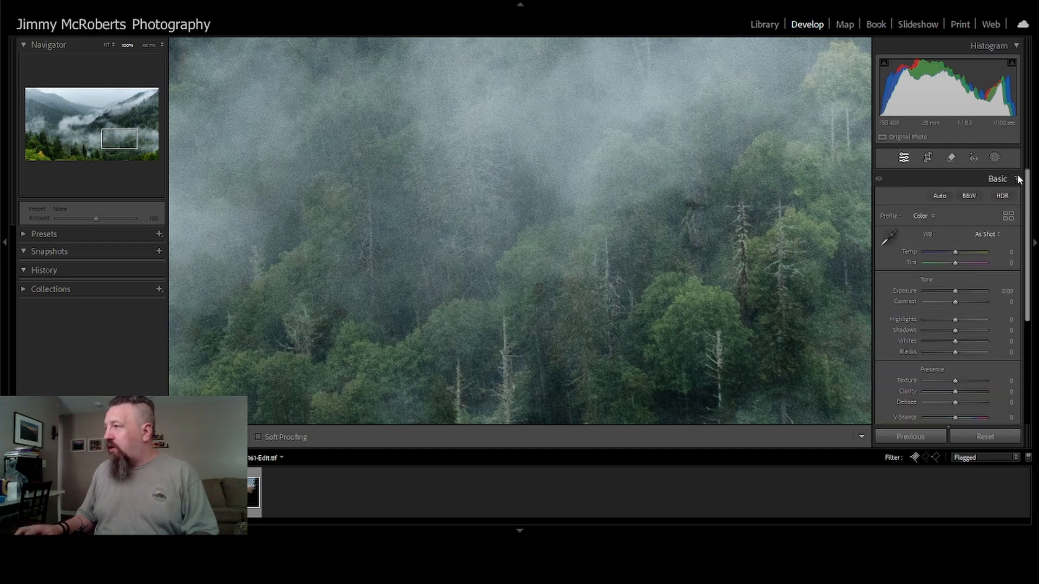
{"action": "left_click", "coordinate": [1016, 179]}
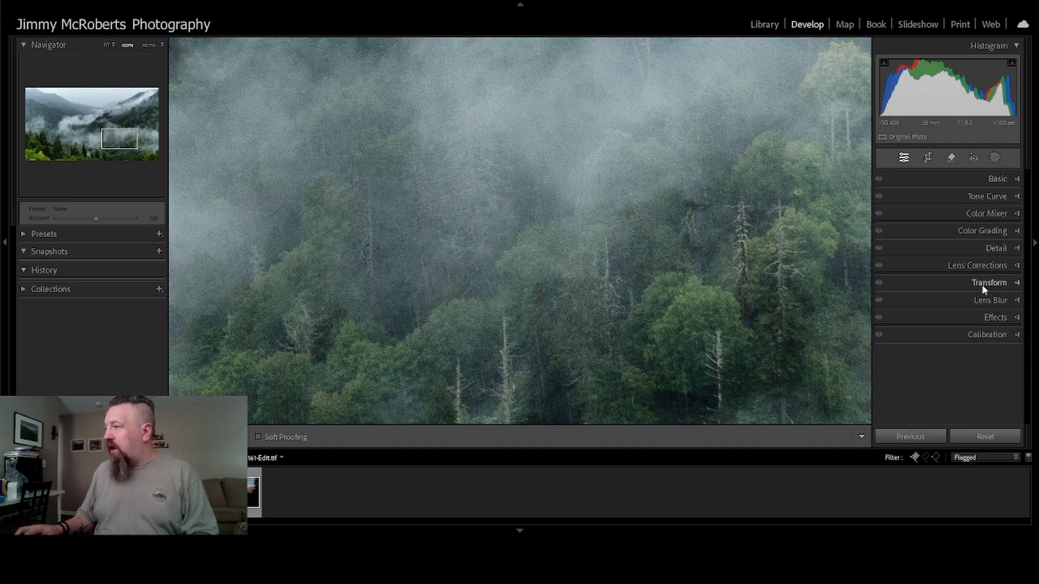
{"action": "left_click", "coordinate": [1015, 266]}
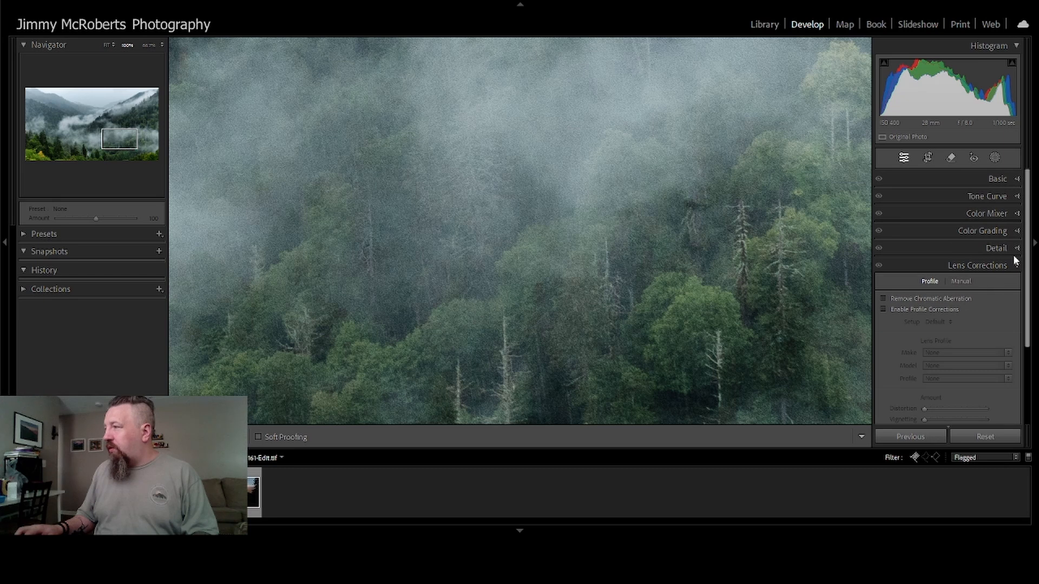
{"action": "left_click", "coordinate": [1016, 266]}
{"action": "left_click", "coordinate": [1013, 251]}
{"action": "scroll", "coordinate": [948, 312], "scroll_direction": "down", "scroll_amount": 5}
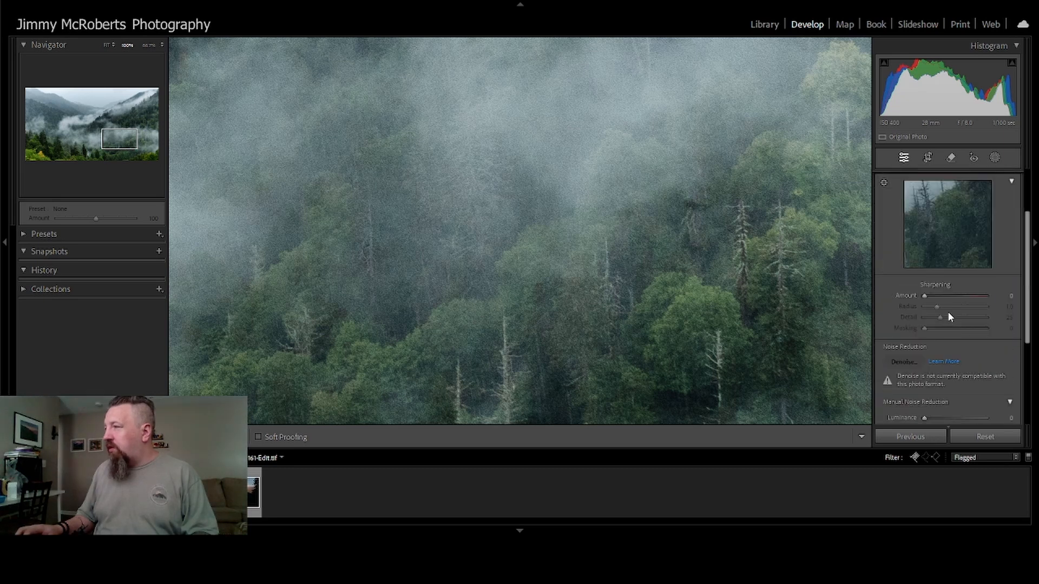
{"action": "left_click_drag", "start_coordinate": [927, 296], "coordinate": [946, 296]}
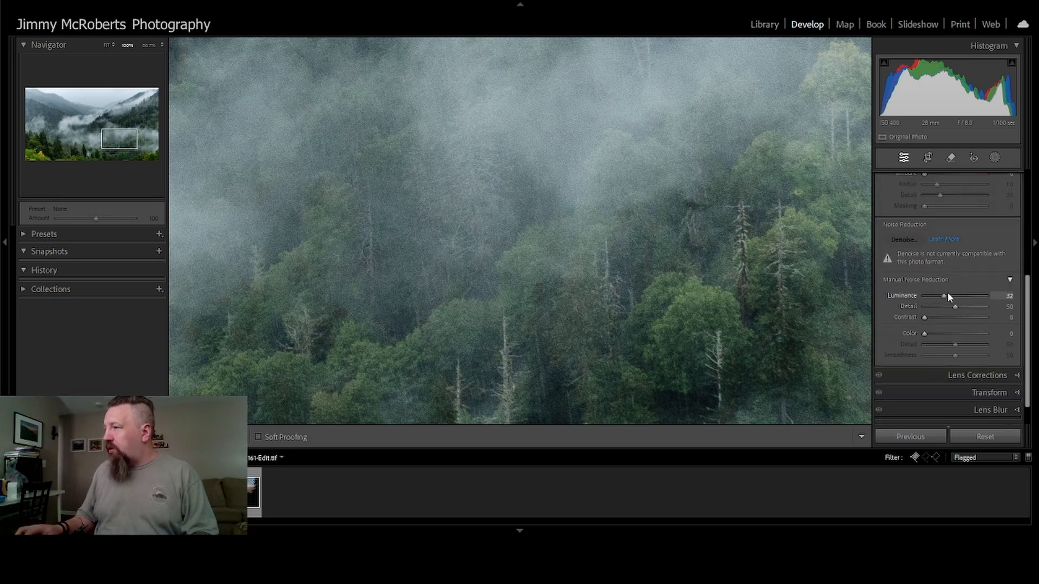
{"action": "left_click", "coordinate": [680, 281]}
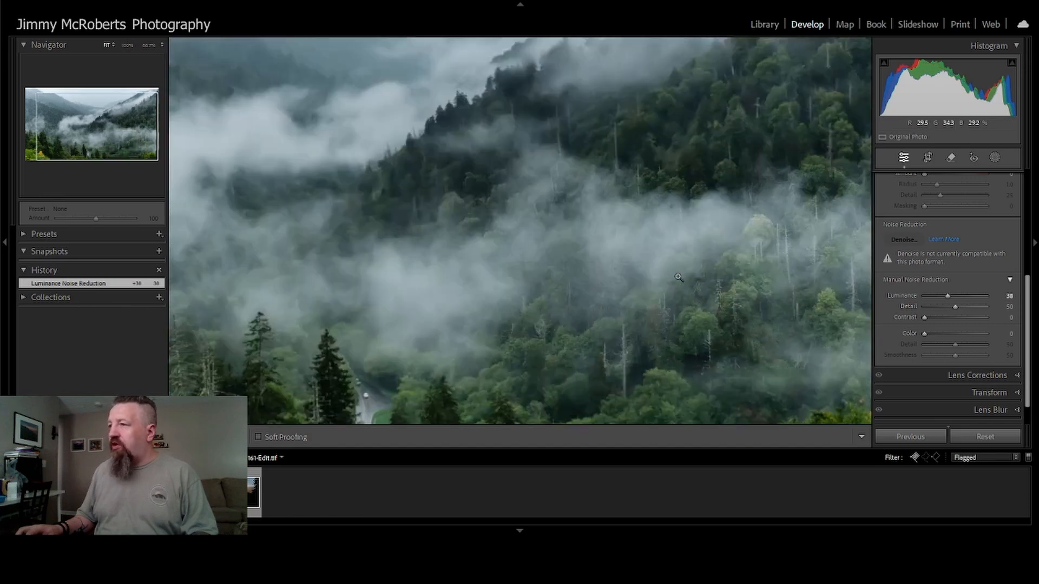
{"action": "left_click", "coordinate": [370, 216]}
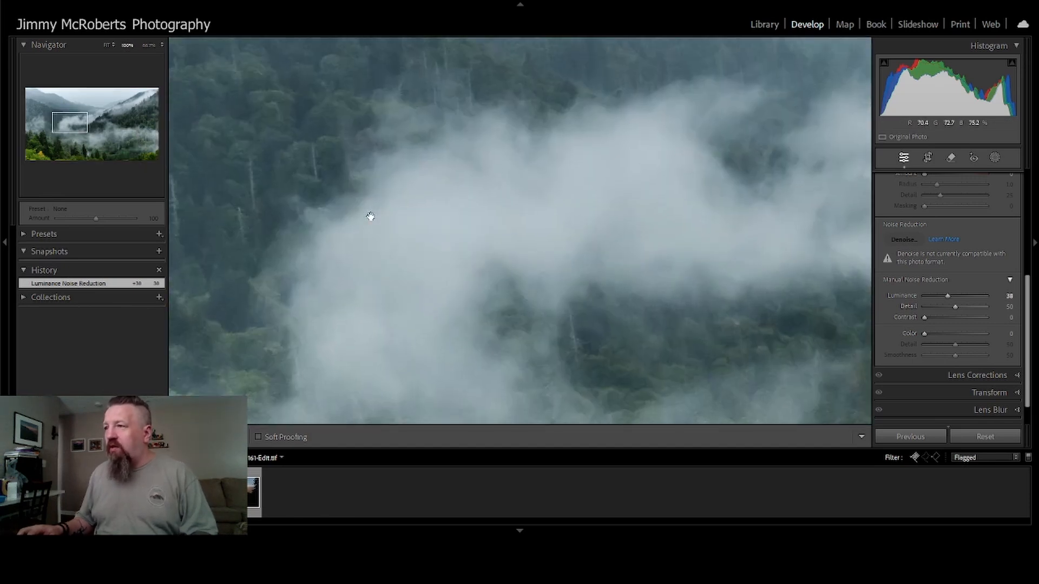
{"action": "left_click", "coordinate": [370, 216]}
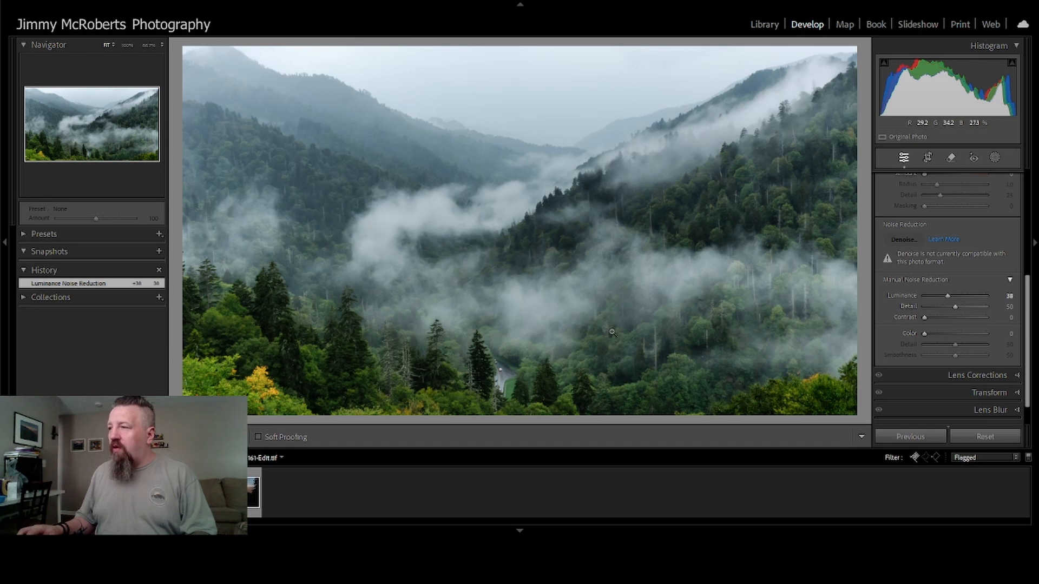
- Straighten the edited TIFF automatically with the crop tool and apply the crop
{"action": "left_click", "coordinate": [928, 162]}
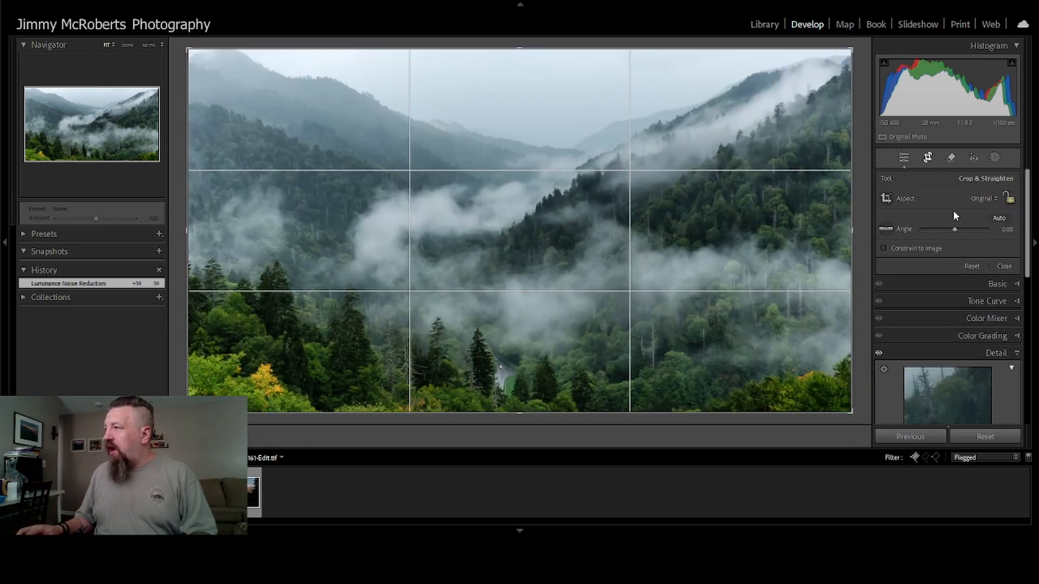
{"action": "left_click", "coordinate": [1004, 218]}
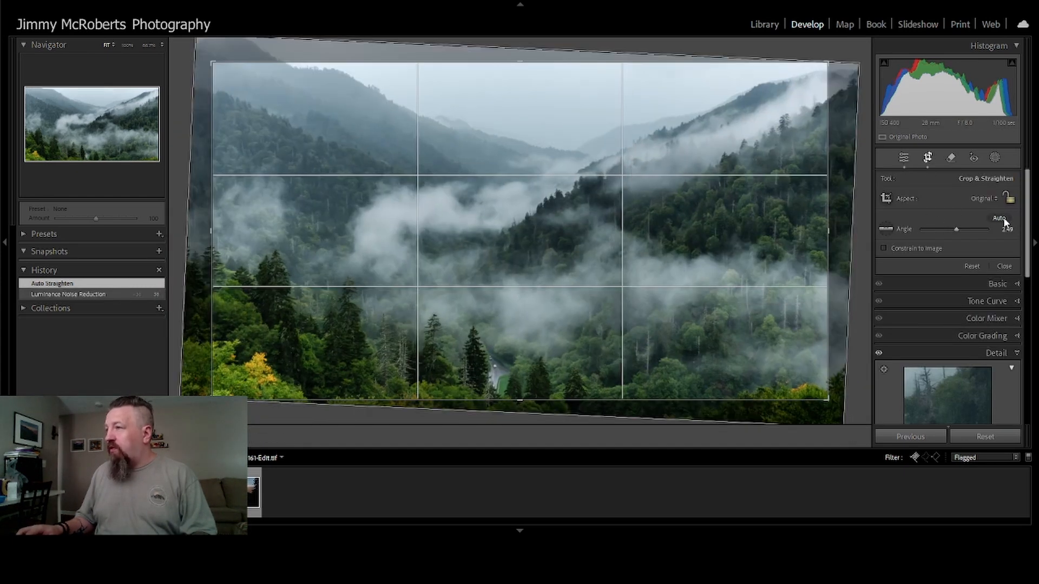
{"action": "key", "text": "Return"}
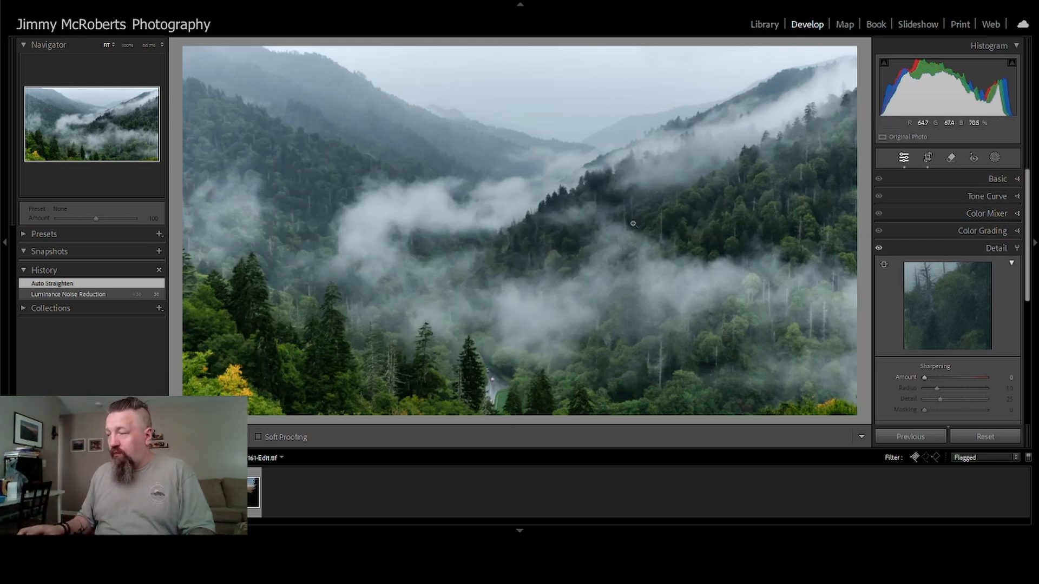
{"action": "left_click", "coordinate": [1001, 248]}
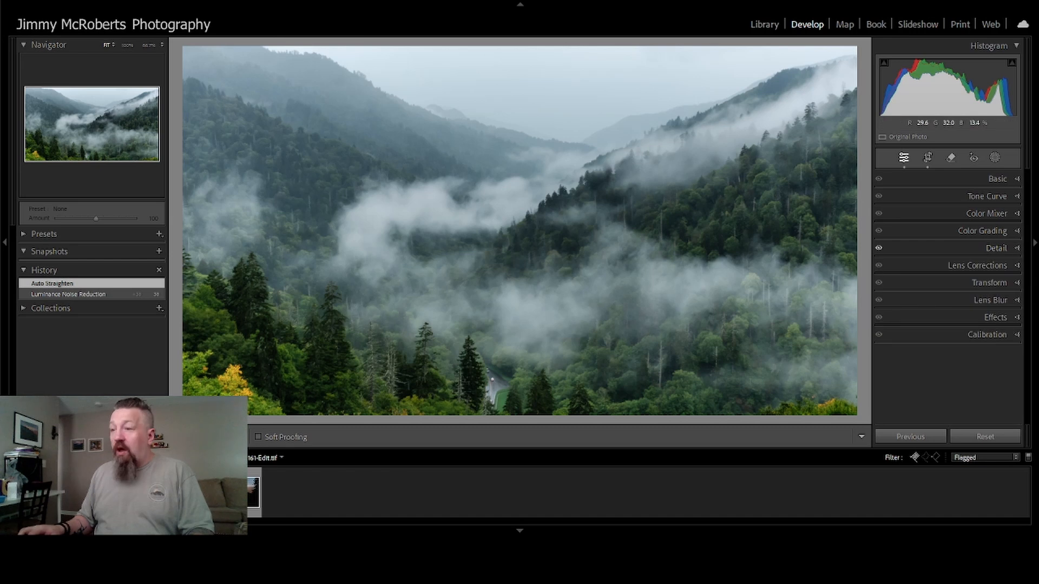
- Remove chromatic aberration from the dark sunrise raw photo and set its lens profile distortion and vignetting amounts to 200
{"action": "key", "text": "Right"}
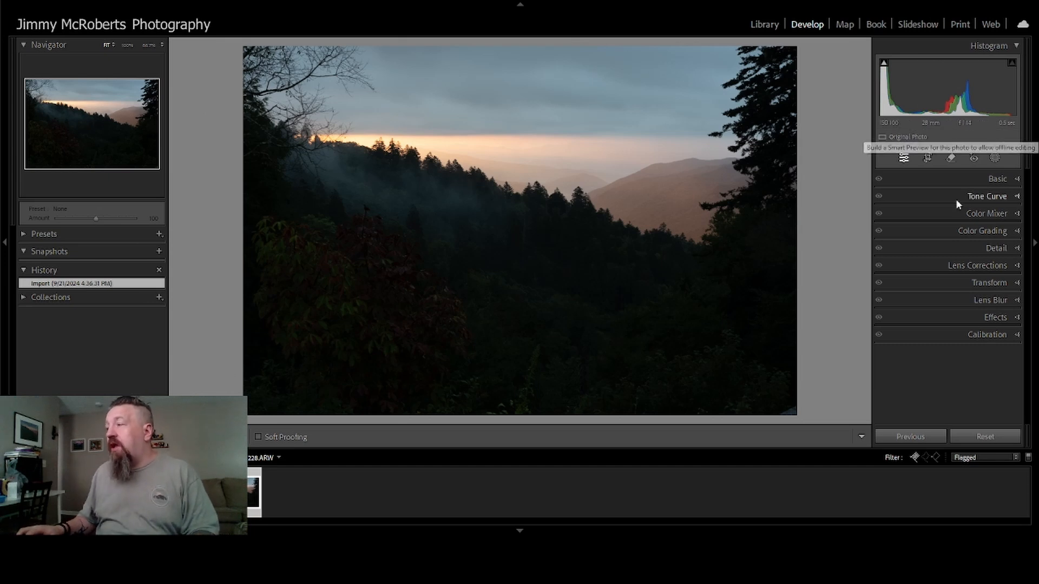
{"action": "left_click", "coordinate": [1014, 266]}
{"action": "left_click", "coordinate": [953, 300]}
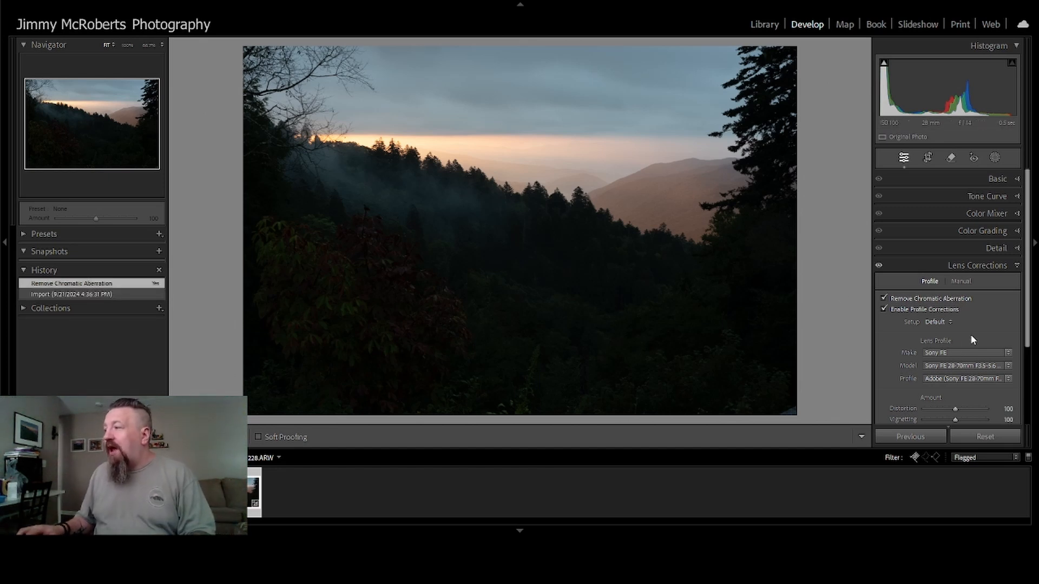
{"action": "scroll", "coordinate": [960, 349], "scroll_direction": "down", "scroll_amount": 1}
{"action": "left_click", "coordinate": [957, 383]}
{"action": "left_click_drag", "start_coordinate": [957, 380], "coordinate": [1019, 394]}
{"action": "left_click_drag", "start_coordinate": [930, 385], "coordinate": [966, 382]}
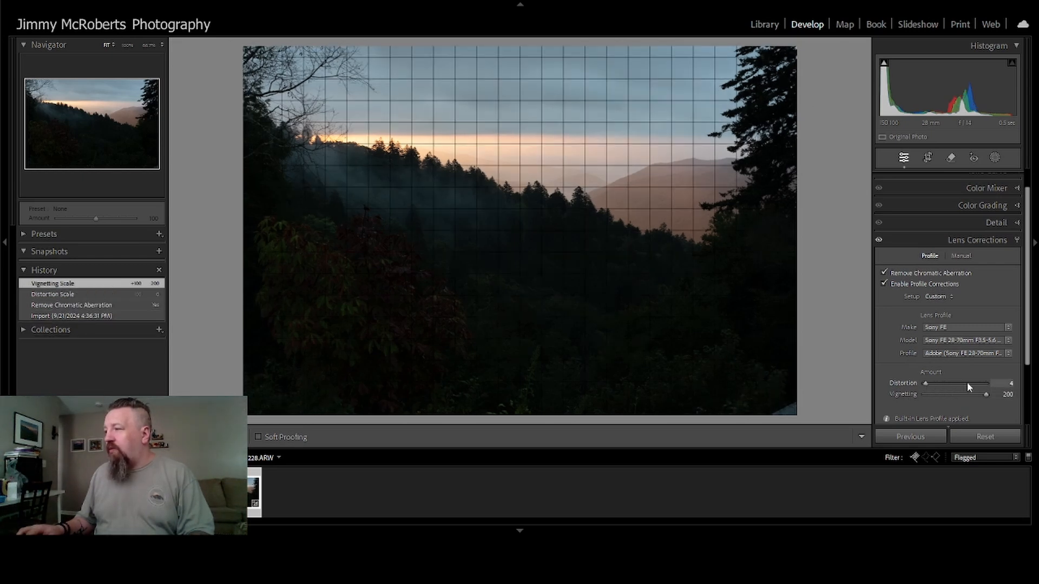
{"action": "left_click_drag", "start_coordinate": [1033, 390], "coordinate": [1005, 346]}
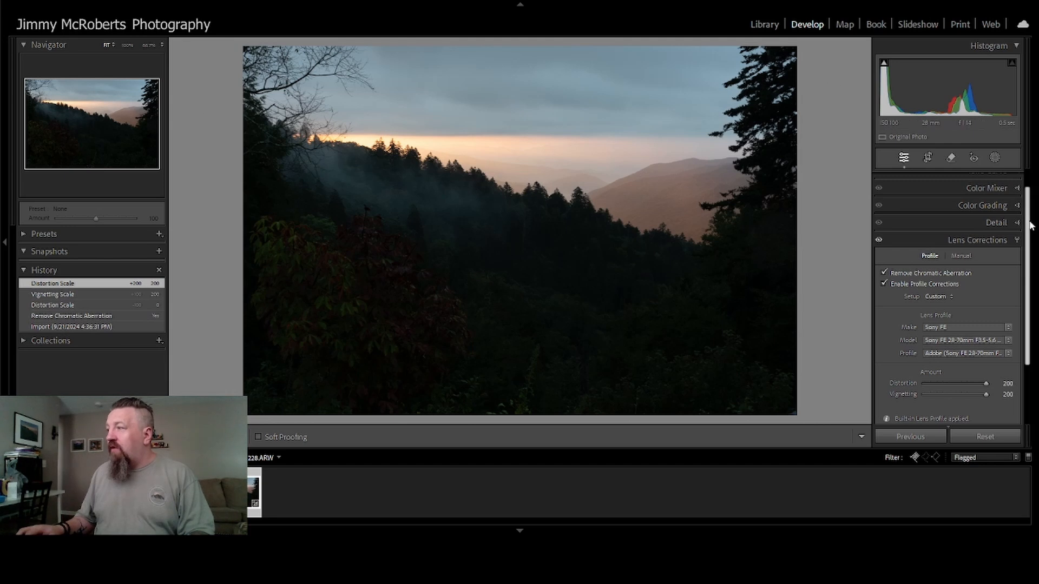
{"action": "left_click", "coordinate": [1017, 241]}
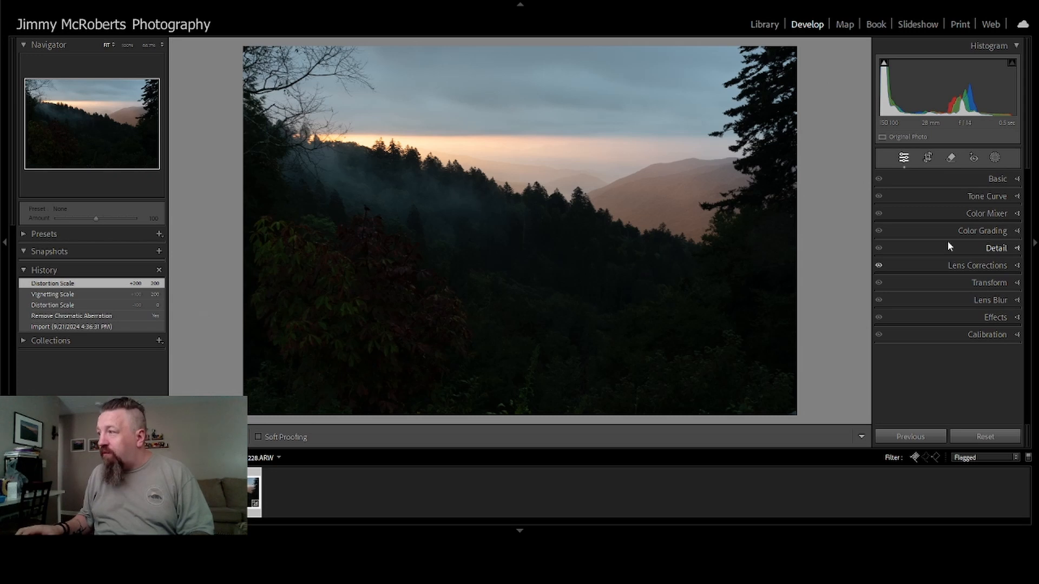
- Set the sunrise photo's white balance to temperature 5333 and tint -3, and raise the exposure to +0.26
{"action": "left_click", "coordinate": [1016, 179]}
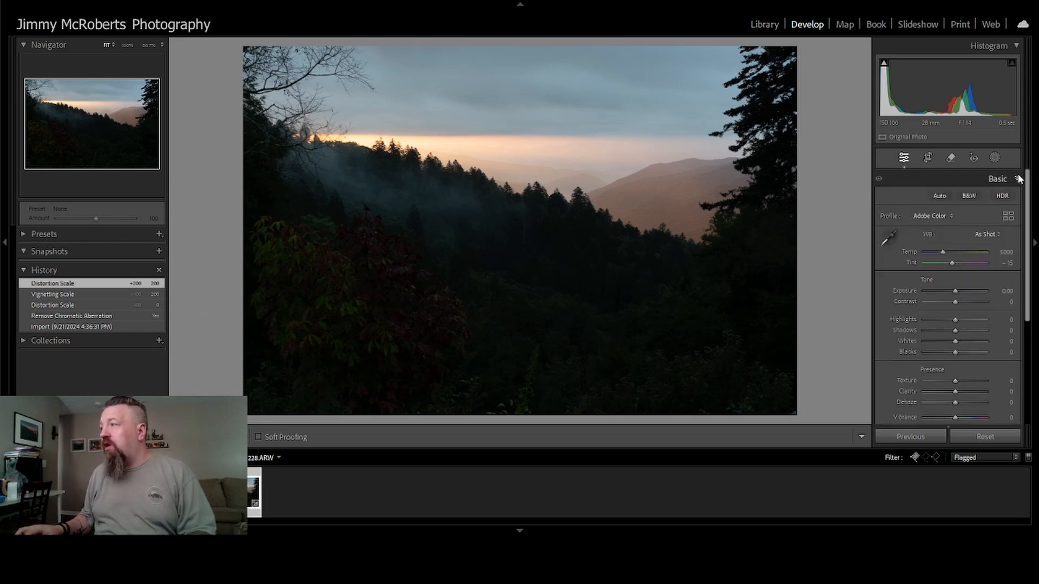
{"action": "left_click", "coordinate": [990, 236]}
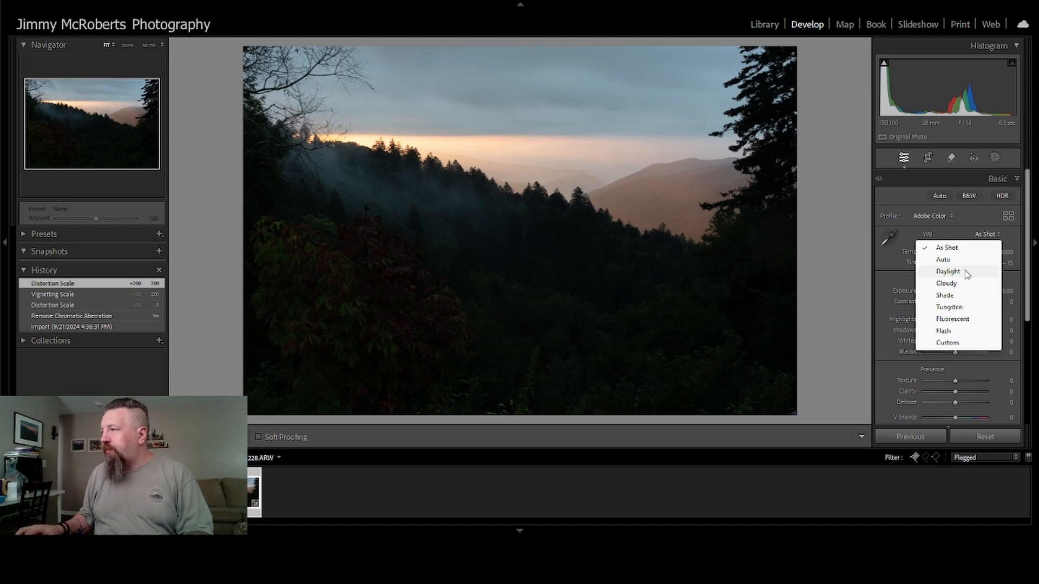
{"action": "left_click", "coordinate": [962, 239]}
{"action": "left_click_drag", "start_coordinate": [950, 254], "coordinate": [956, 290]}
{"action": "left_click", "coordinate": [955, 264]}
- Set shadows to +58, clarity to +54, saturation to +18, vibrance to +16 and exposure to +0.14
{"action": "left_click_drag", "start_coordinate": [955, 330], "coordinate": [973, 329]}
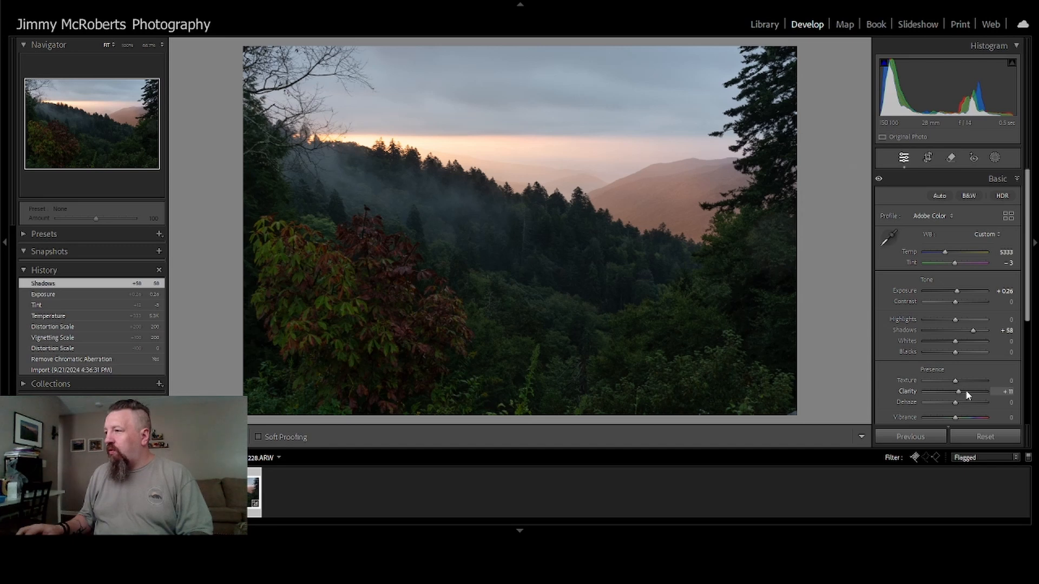
{"action": "left_click_drag", "start_coordinate": [966, 393], "coordinate": [974, 389]}
{"action": "scroll", "coordinate": [942, 361], "scroll_direction": "down", "scroll_amount": 2}
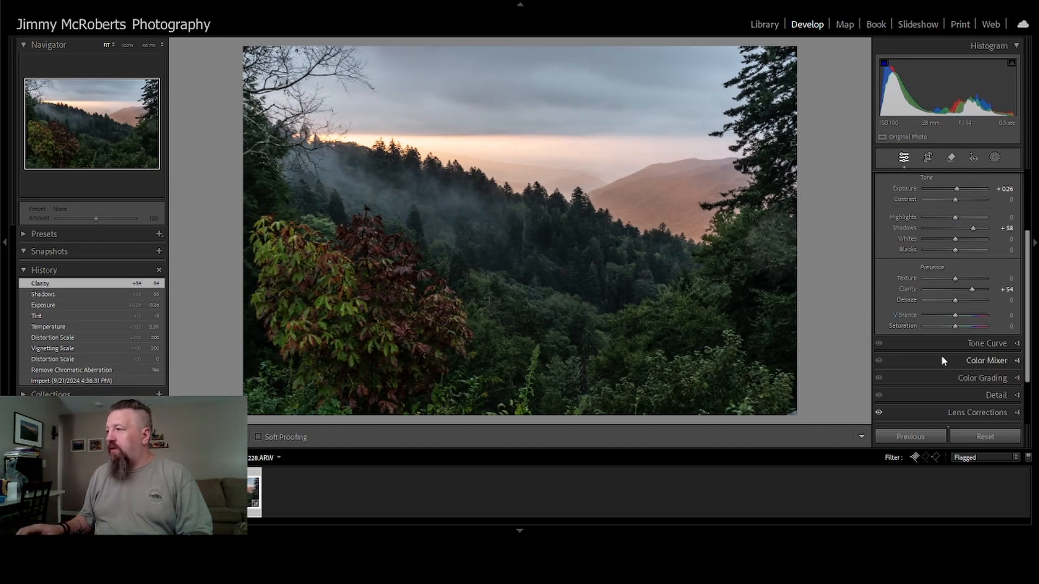
{"action": "mouse_move", "coordinate": [954, 327]}
{"action": "left_mouse_down"}
{"action": "mouse_move", "coordinate": [968, 329]}
{"action": "mouse_move", "coordinate": [964, 319]}
{"action": "left_mouse_up"}
{"action": "scroll", "coordinate": [944, 262], "scroll_direction": "up", "scroll_amount": 3}
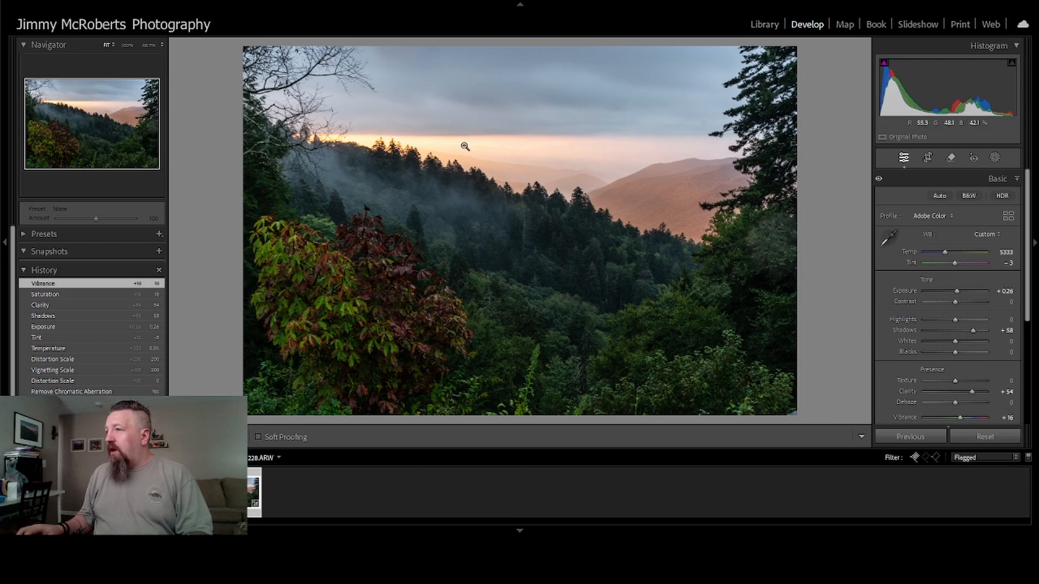
{"action": "left_click_drag", "start_coordinate": [956, 291], "coordinate": [956, 291]}
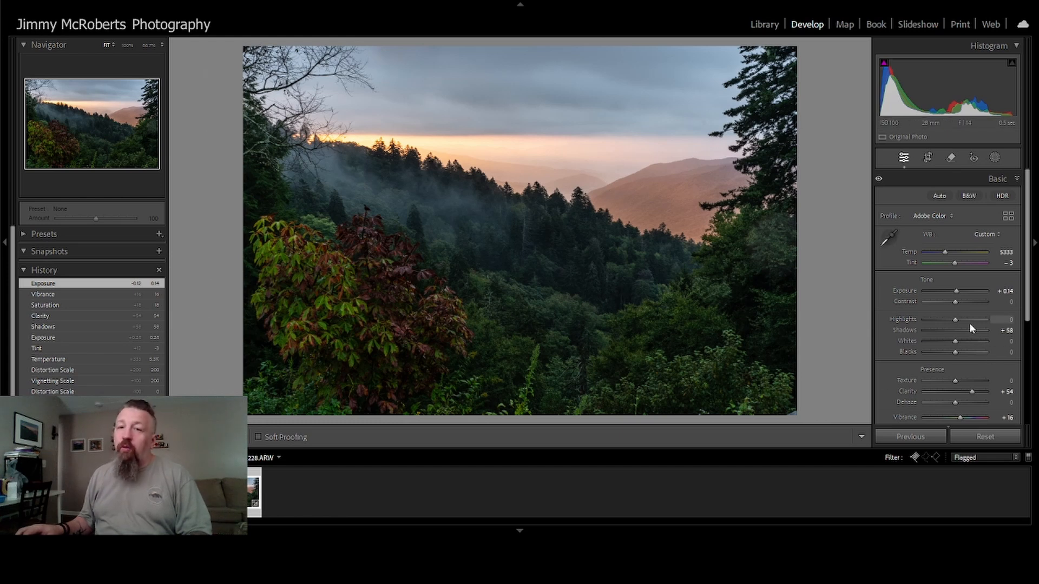
- Darken the midtones with a color grading luminance of -47 and bring the overall exposure to 0.00
{"action": "scroll", "coordinate": [968, 327], "scroll_direction": "down", "scroll_amount": 4}
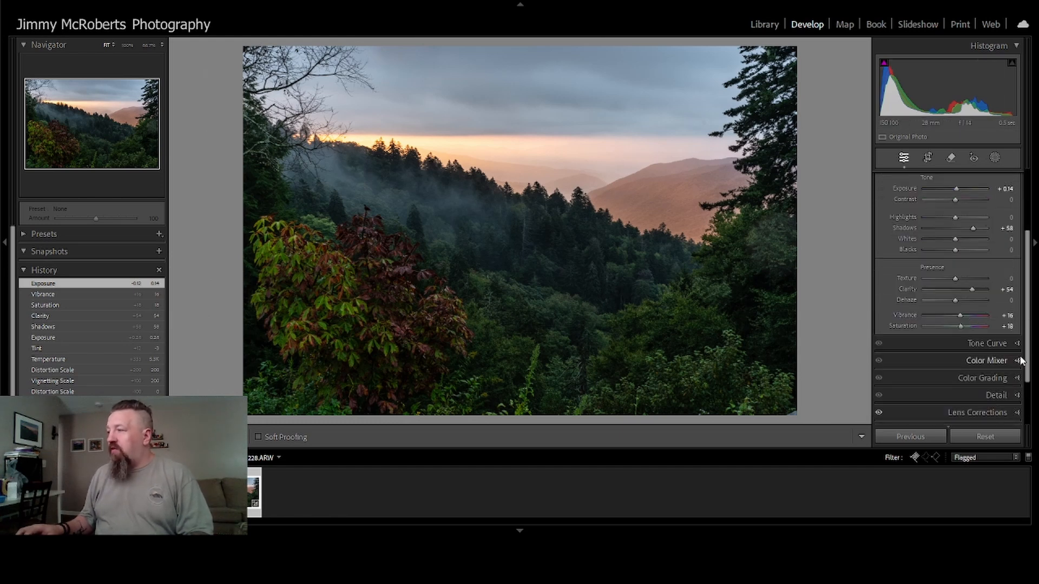
{"action": "left_click", "coordinate": [1017, 377]}
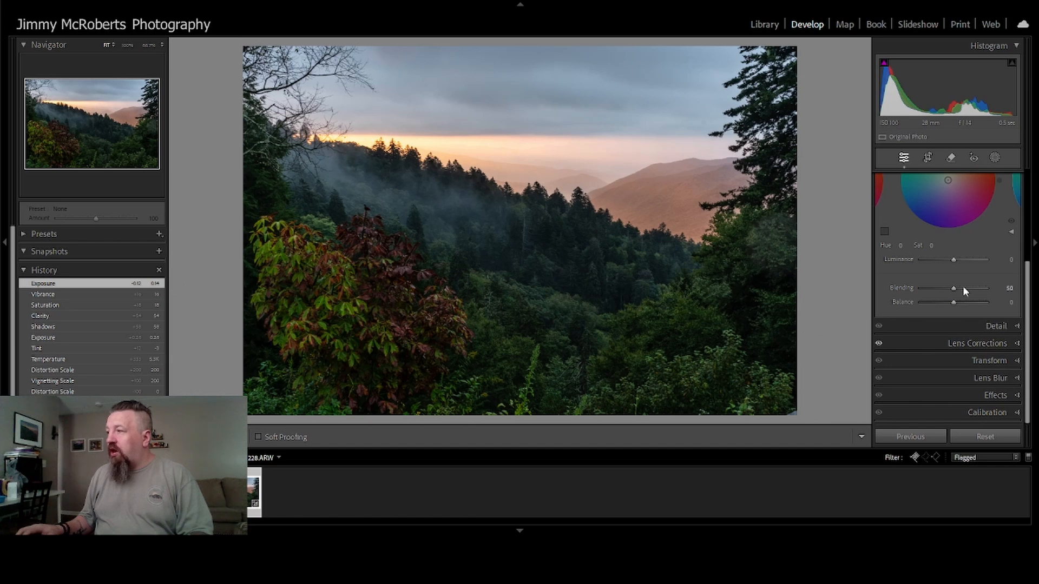
{"action": "left_click_drag", "start_coordinate": [957, 258], "coordinate": [939, 274]}
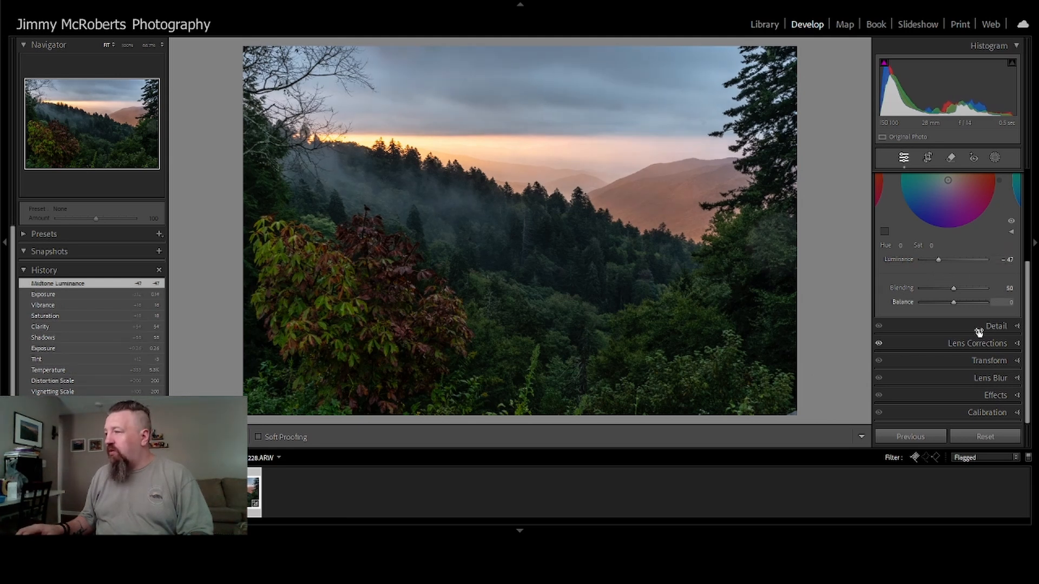
{"action": "scroll", "coordinate": [1000, 314], "scroll_direction": "up", "scroll_amount": 3}
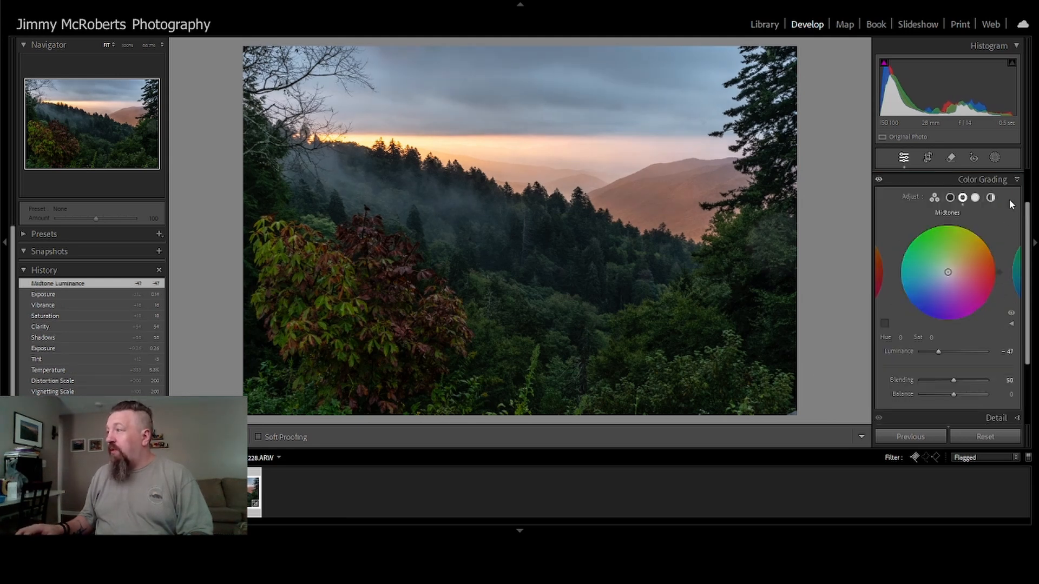
{"action": "left_click", "coordinate": [1005, 178]}
{"action": "mouse_move", "coordinate": [945, 78]}
{"action": "left_mouse_down"}
{"action": "mouse_move", "coordinate": [936, 77]}
{"action": "mouse_move", "coordinate": [950, 84]}
{"action": "left_mouse_up"}
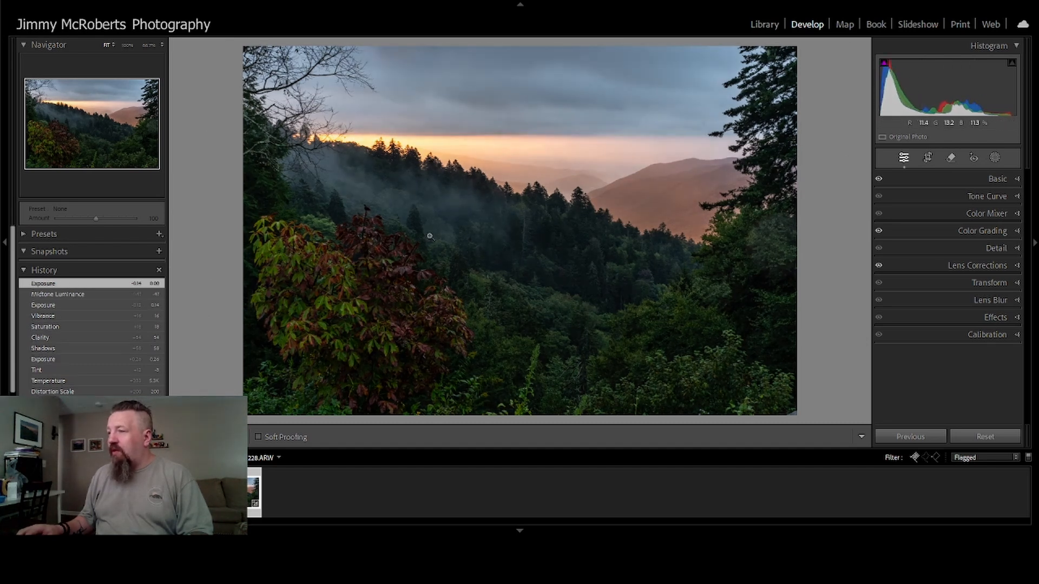
- Open a copy of the sunrise photo with Lightroom adjustments in Color Efex Pro 4 and dismiss the TIFF notice
{"action": "right_click", "coordinate": [501, 225]}
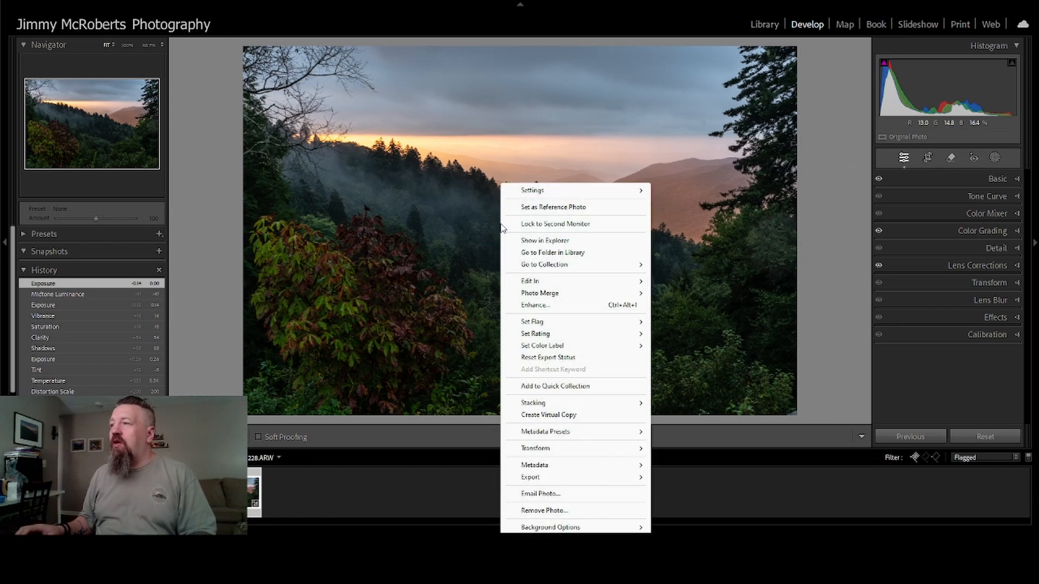
{"action": "mouse_move", "coordinate": [599, 282]}
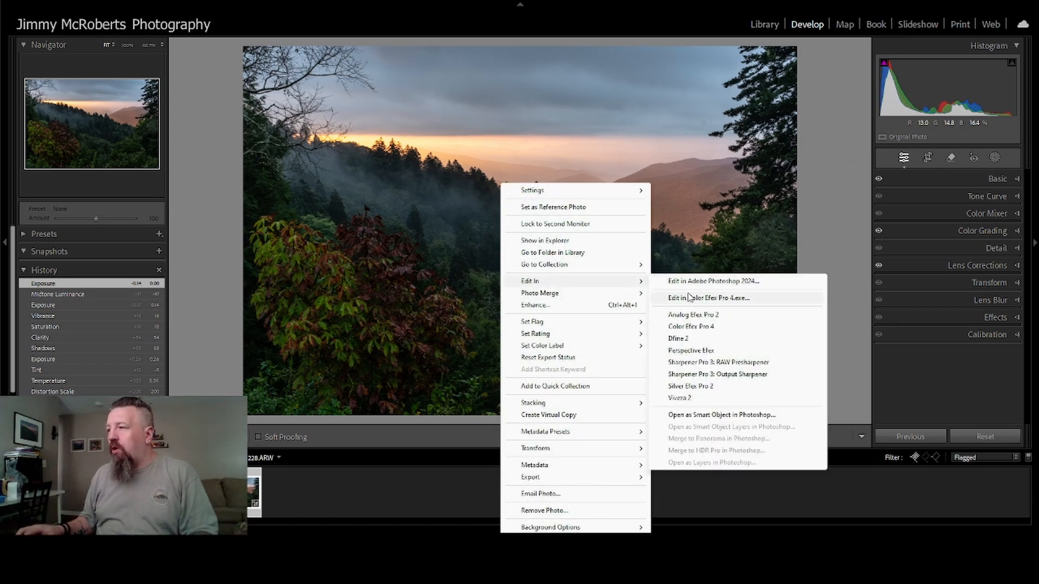
{"action": "left_click", "coordinate": [704, 326]}
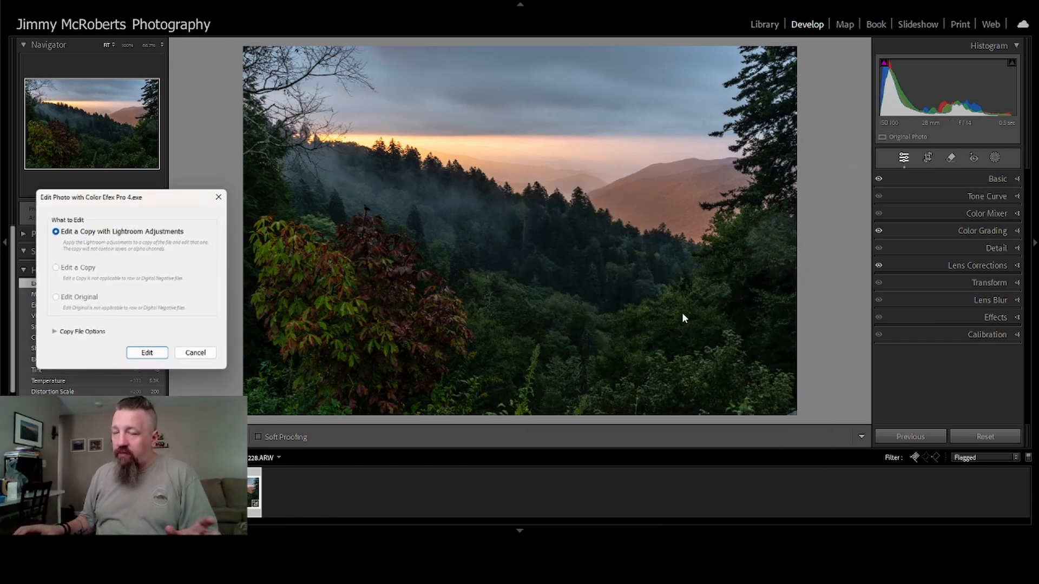
{"action": "left_click", "coordinate": [149, 354]}
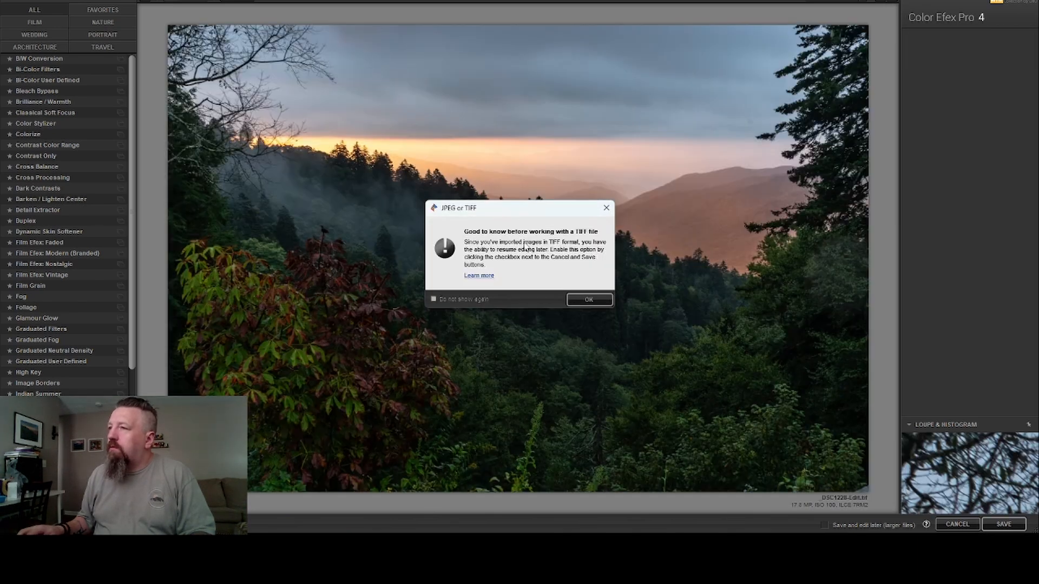
{"action": "left_click", "coordinate": [589, 300]}
- Apply the Pro Contrast filter with 100% color cast correction and 33% dynamic contrast, and save the result back to Lightroom
{"action": "scroll", "coordinate": [48, 379], "scroll_direction": "down", "scroll_amount": 5}
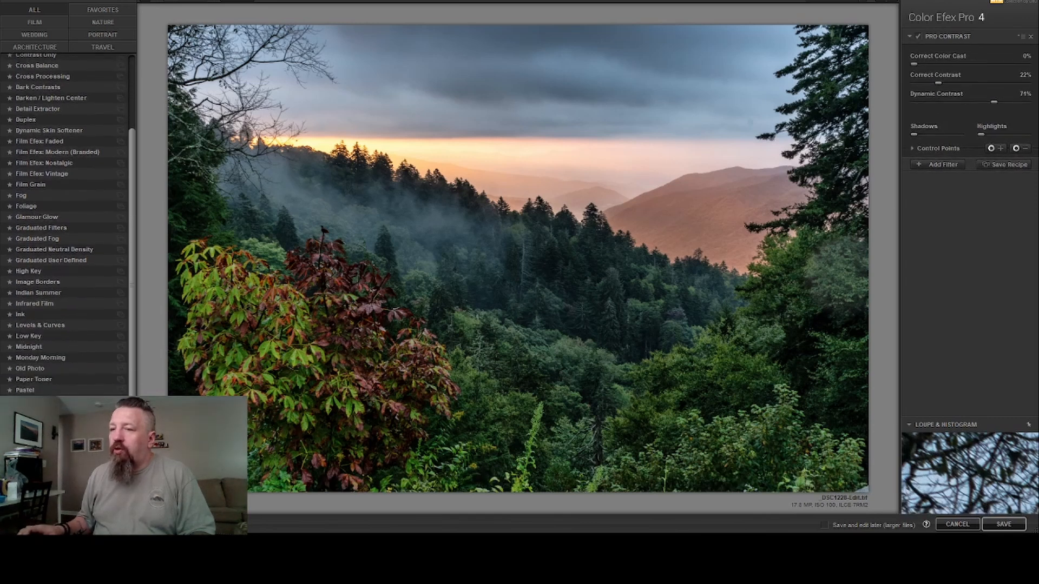
{"action": "left_click", "coordinate": [39, 374]}
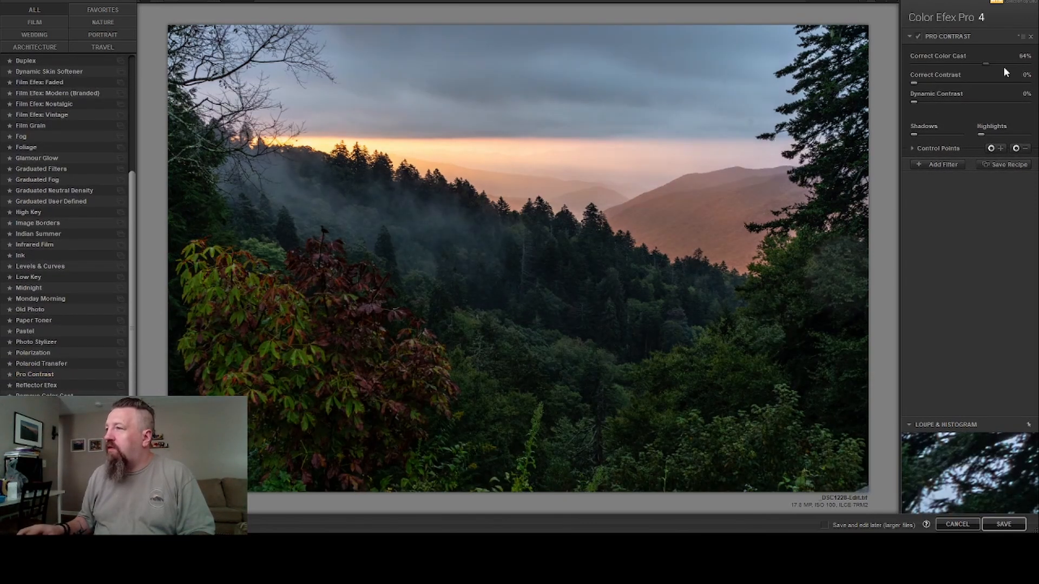
{"action": "left_click_drag", "start_coordinate": [1027, 65], "coordinate": [844, 76]}
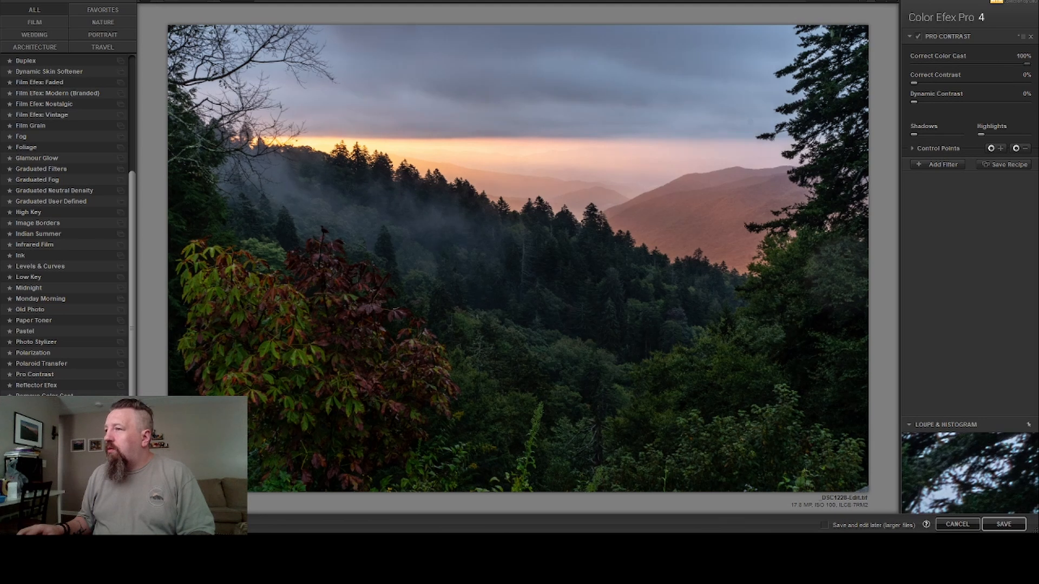
{"action": "left_click_drag", "start_coordinate": [915, 86], "coordinate": [962, 101]}
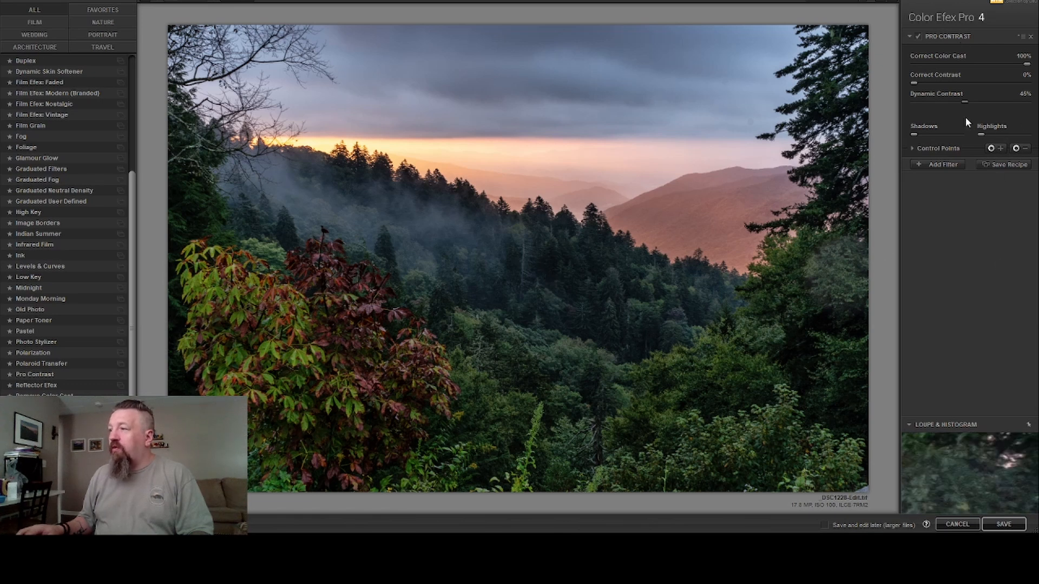
{"action": "left_click_drag", "start_coordinate": [964, 102], "coordinate": [957, 254]}
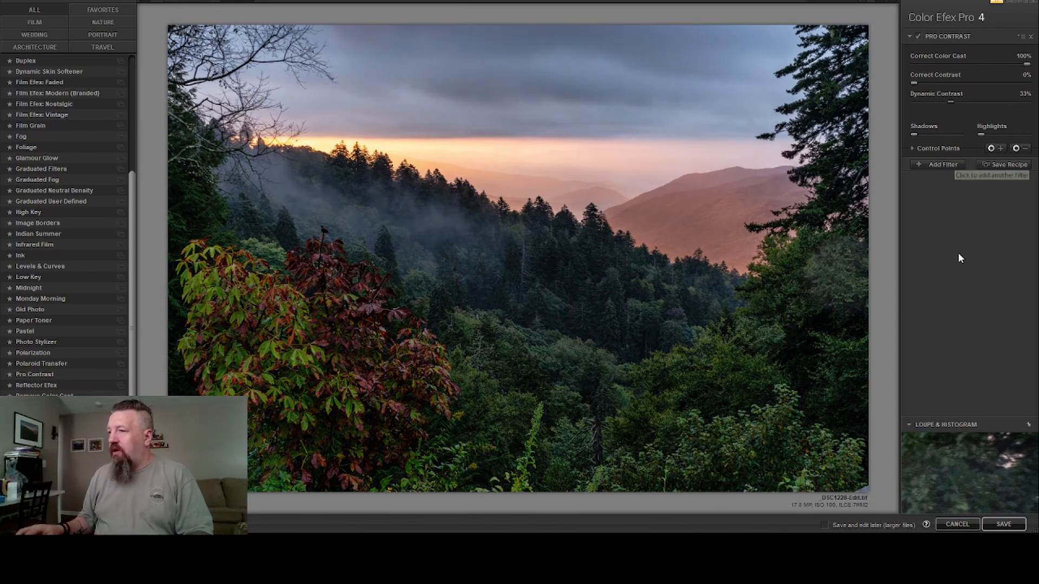
{"action": "left_click", "coordinate": [1004, 525]}
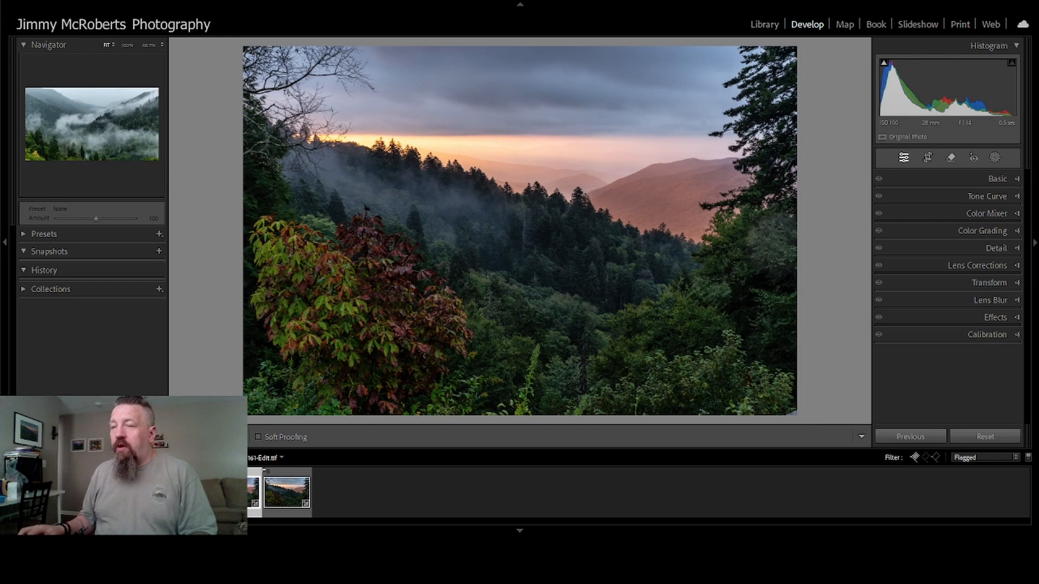
- Review the two edited foggy valley TIFFs and return to the edited sunrise TIFF
{"action": "left_click", "coordinate": [188, 492]}
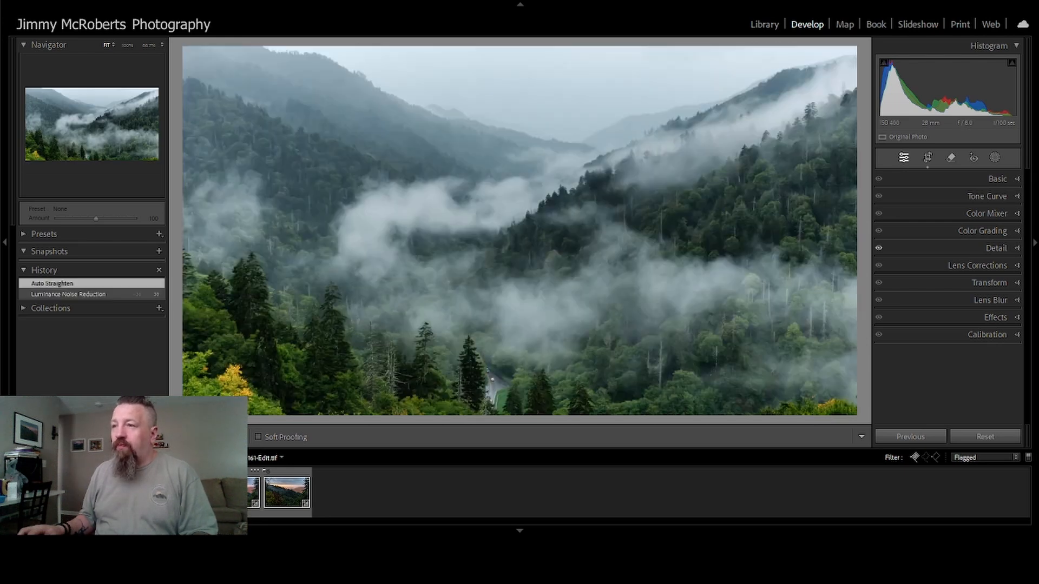
{"action": "left_click", "coordinate": [137, 492]}
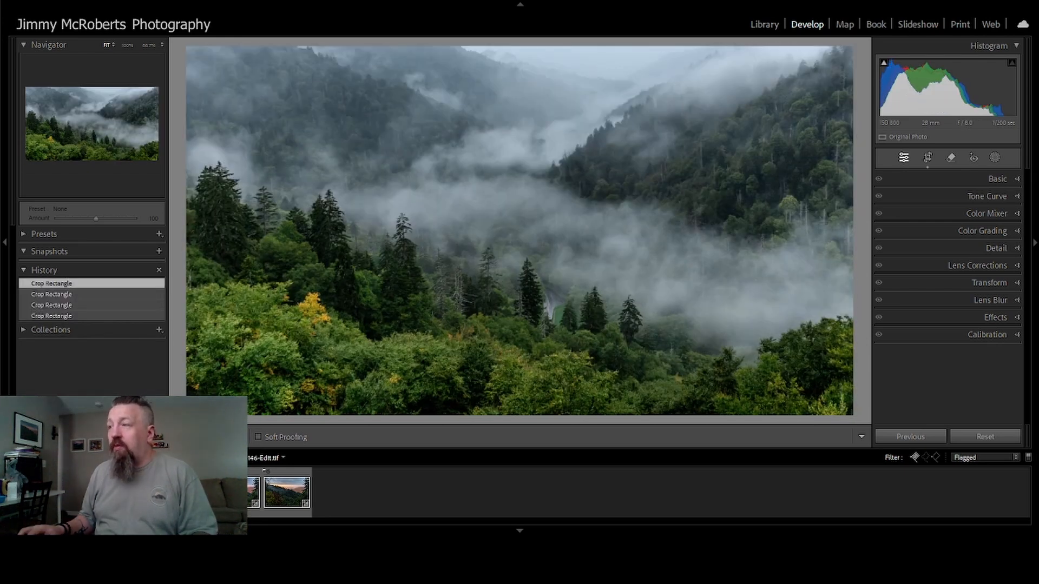
{"action": "left_click", "coordinate": [237, 492]}
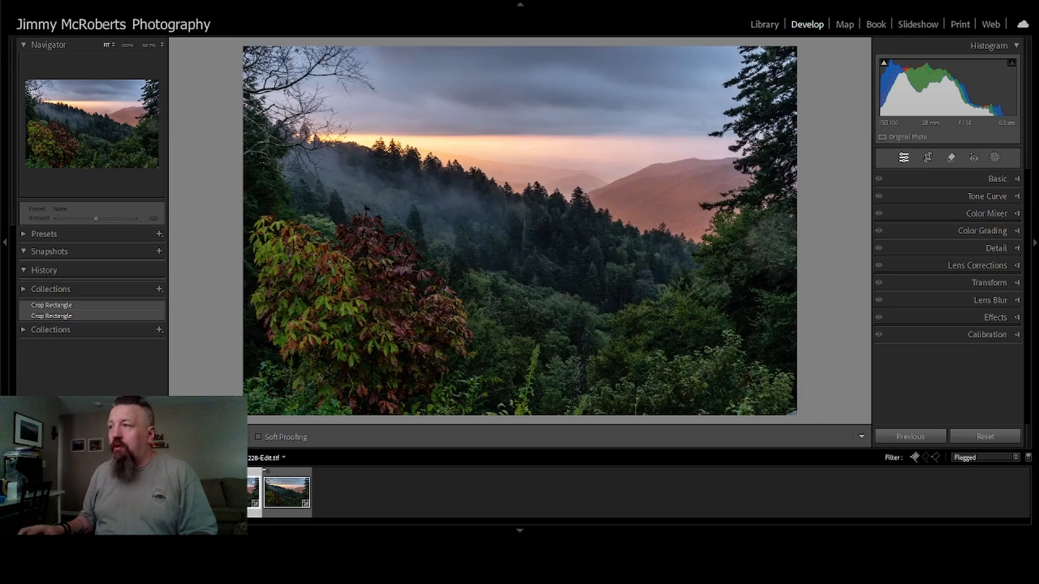